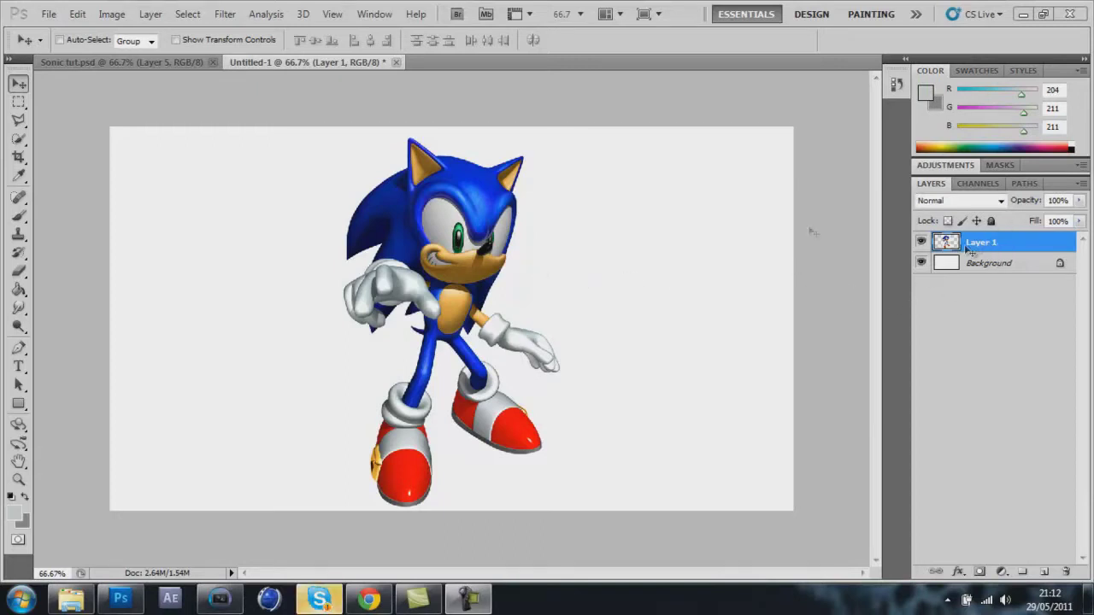
Duplicate Layer 1 as Layer 1 copy within the same document.
right_click(991, 247)
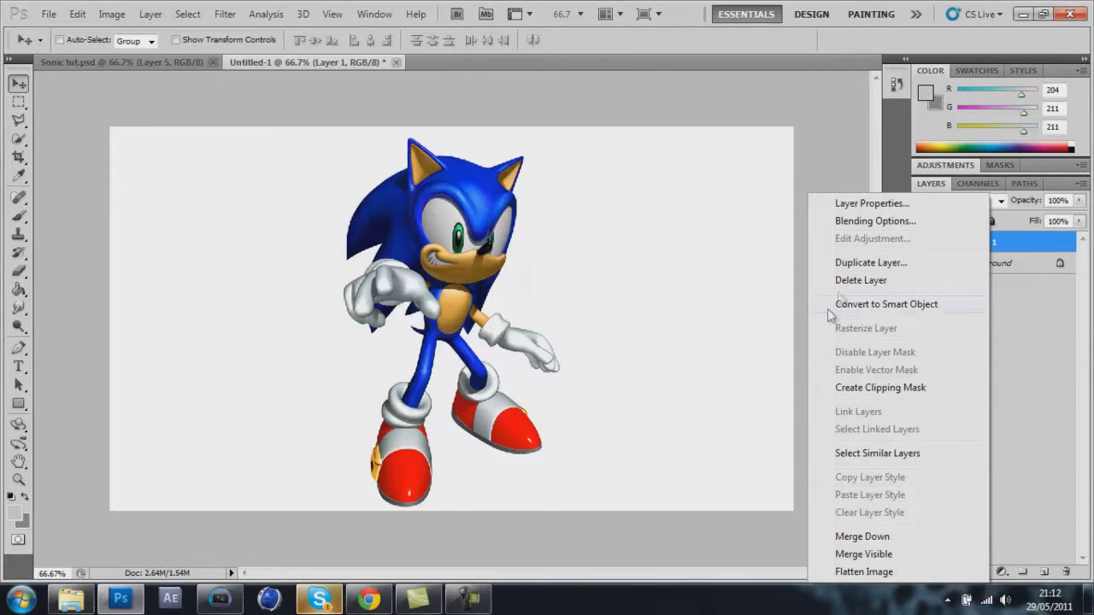
left_click(872, 263)
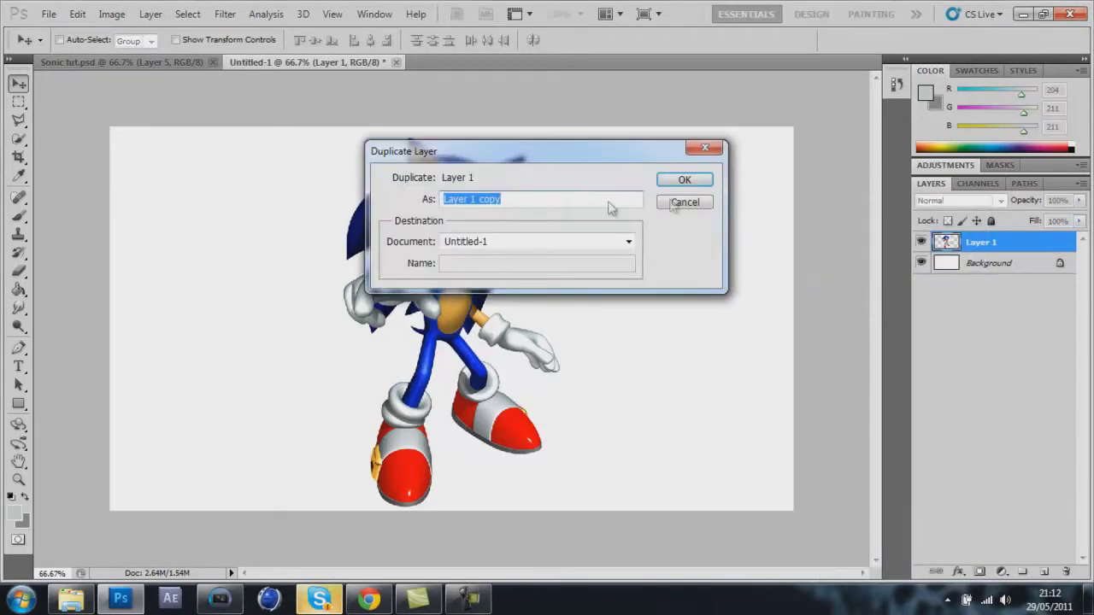
left_click(693, 183)
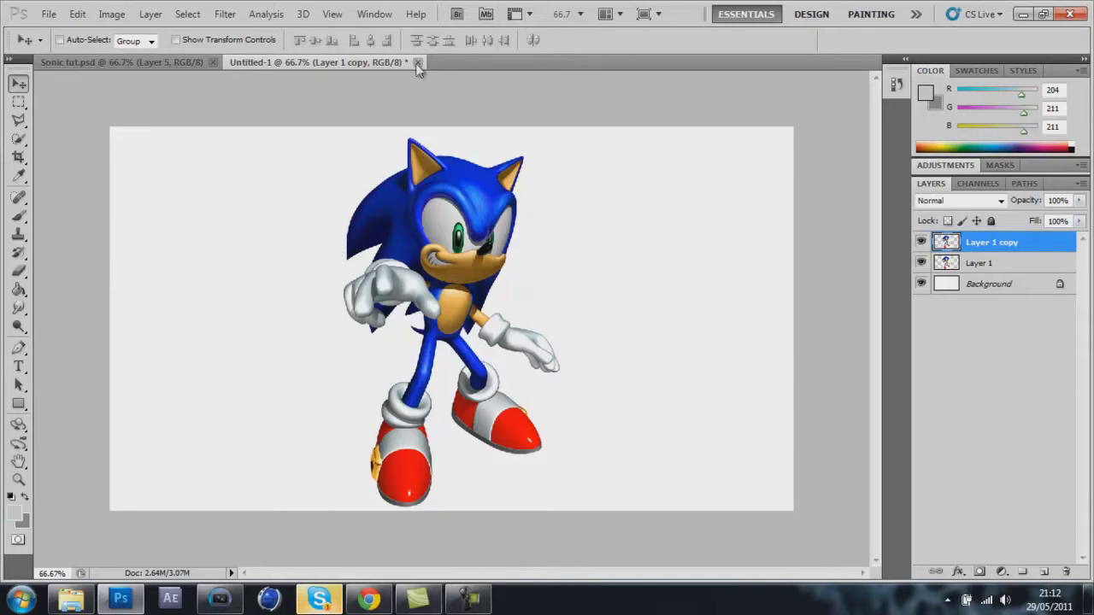
Apply the Find Edges filter to Layer 1 copy and desaturate it into a grey line drawing.
left_click(227, 14)
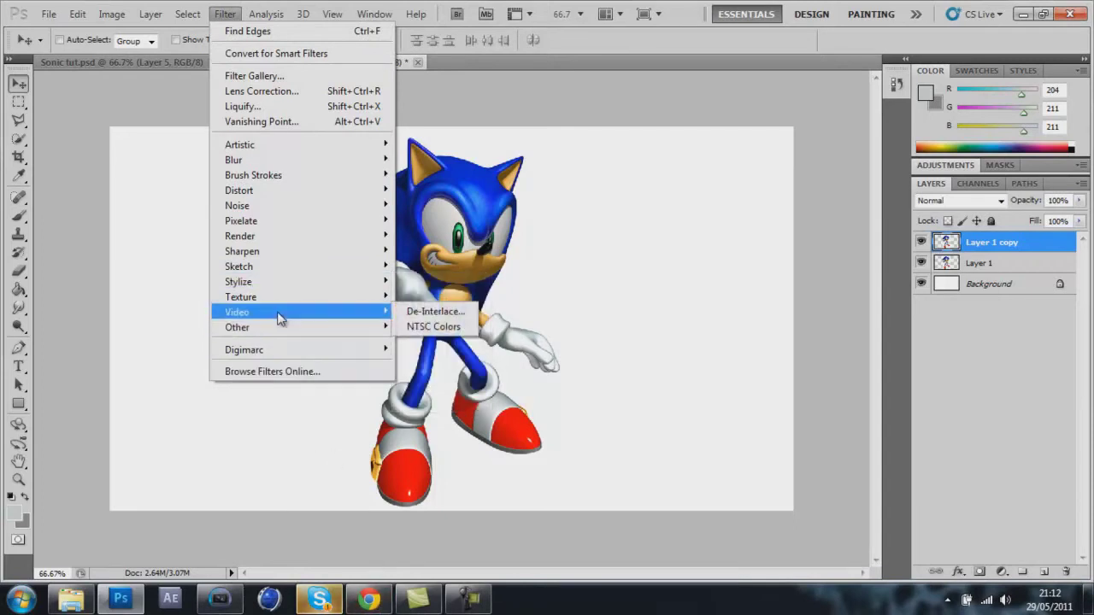
mouse_move(277, 282)
left_click(429, 326)
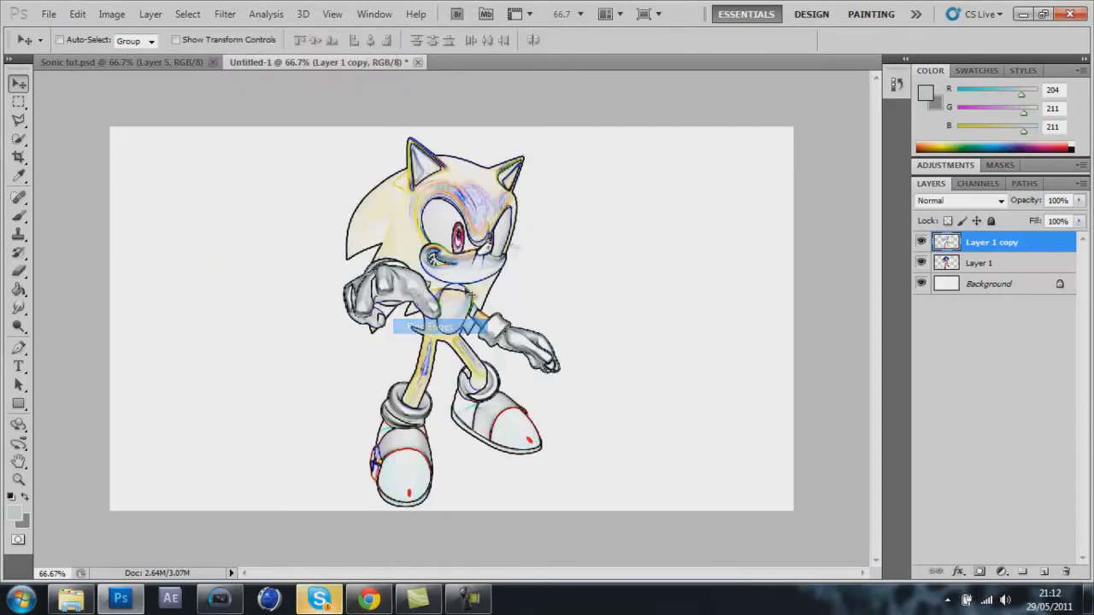
left_click(111, 15)
mouse_move(268, 53)
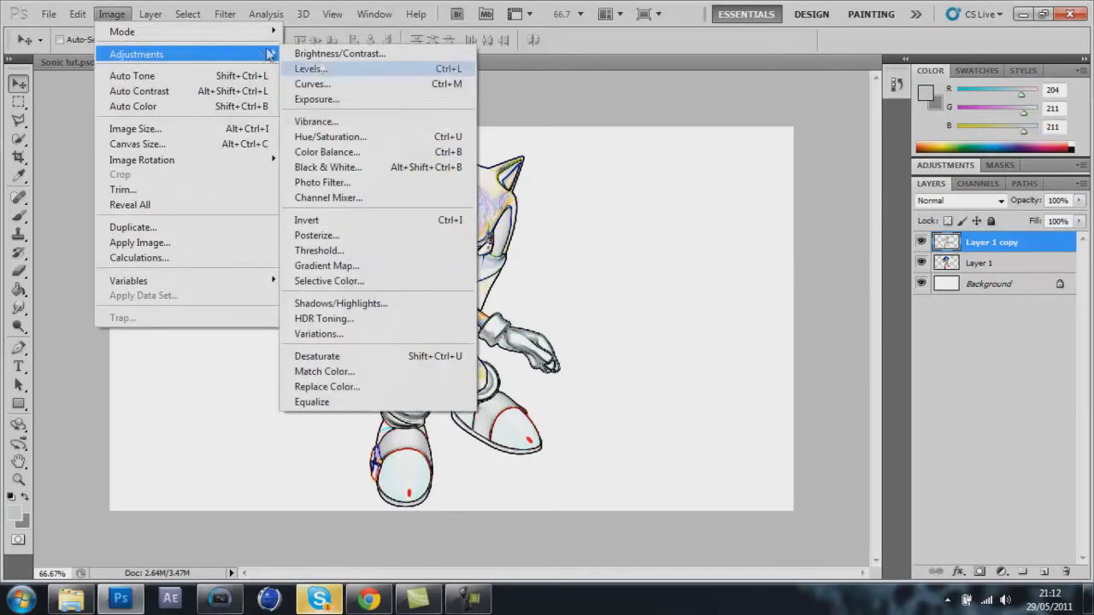
left_click(352, 358)
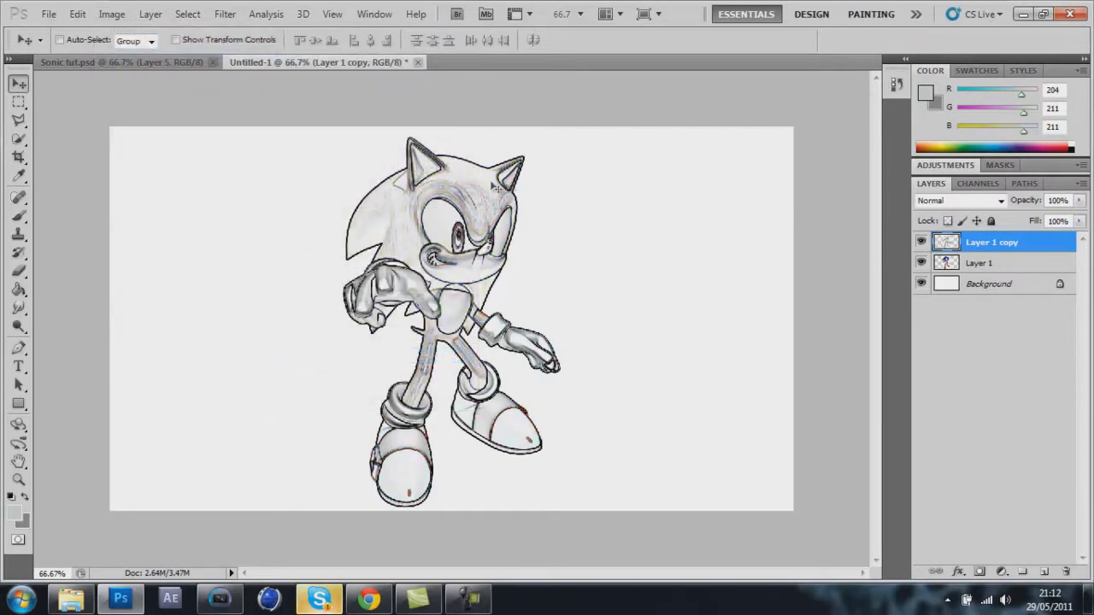
Brighten the line drawing on Layer 1 copy with Levels by lowering the white input level.
left_click(150, 14)
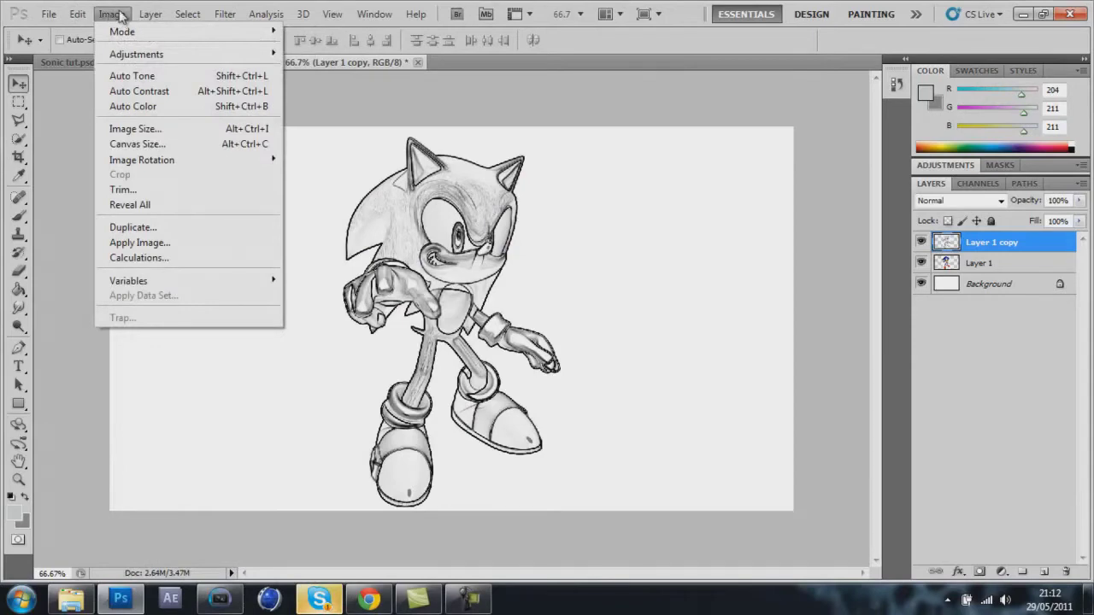
mouse_move(251, 56)
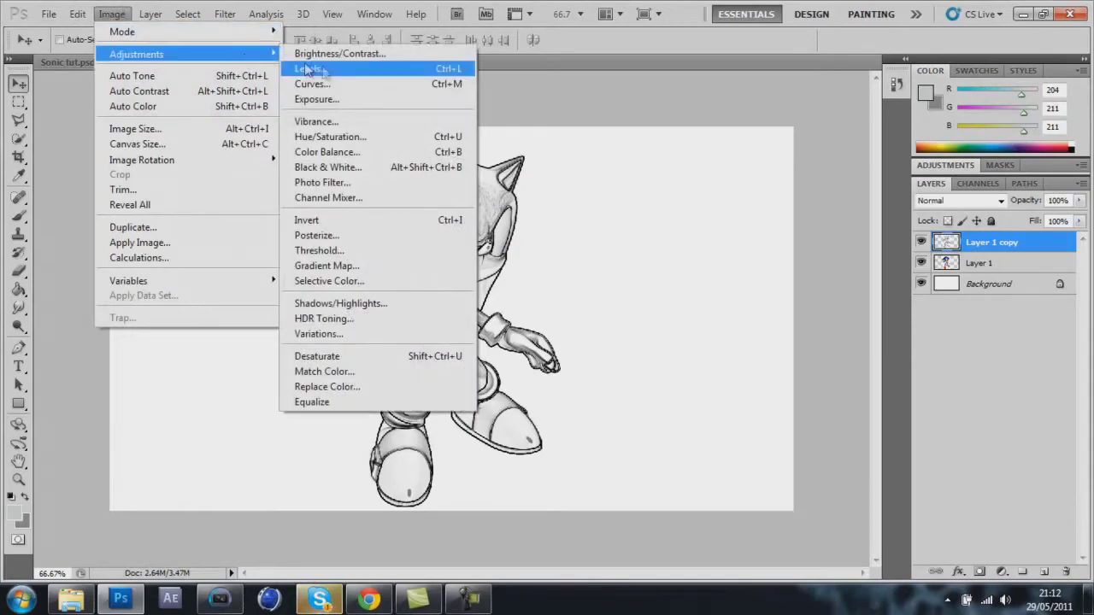
left_click(308, 69)
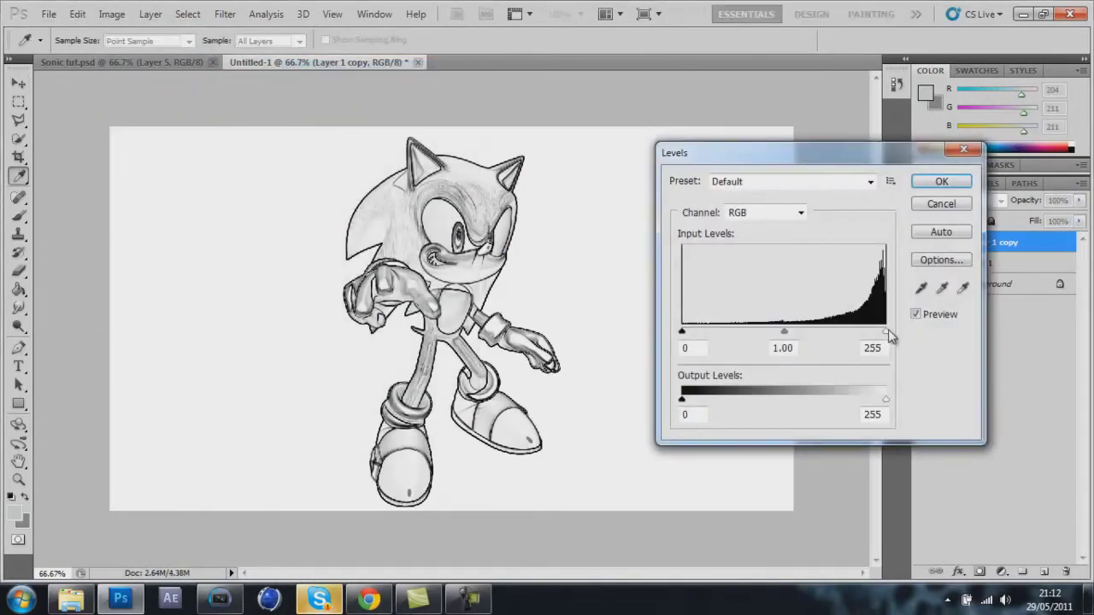
mouse_move(887, 333)
left_mouse_down()
mouse_move(817, 346)
mouse_move(872, 349)
mouse_move(857, 355)
left_mouse_up()
left_click(941, 183)
key("v")
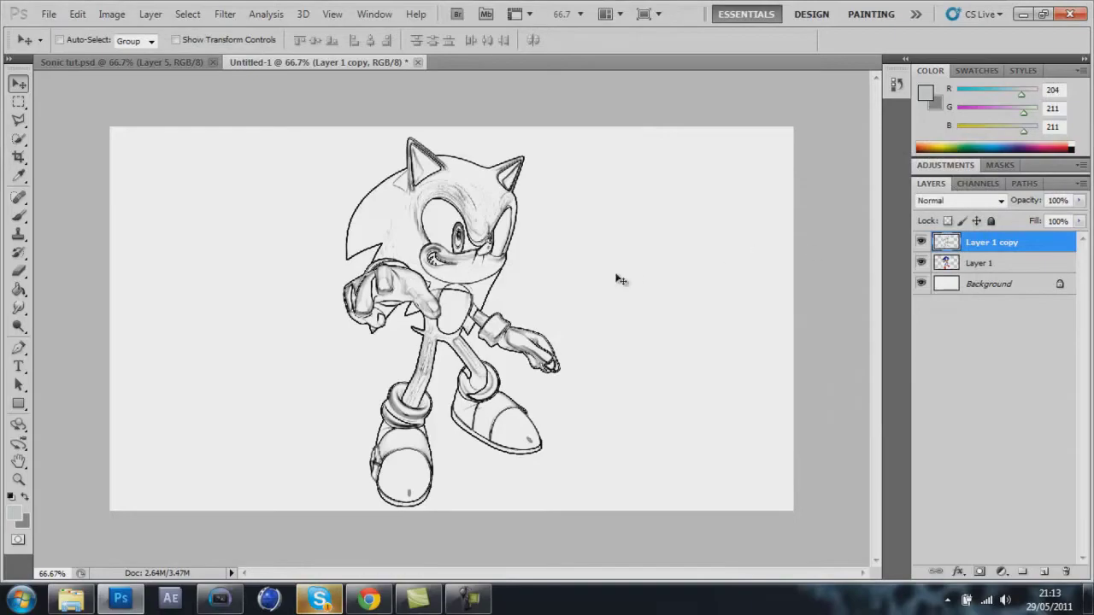
Place the coloured Sonic on Layer 1 above Layer 1 copy in the layer order.
key("ctrl+plus")
scroll(589, 288, "up", 3)
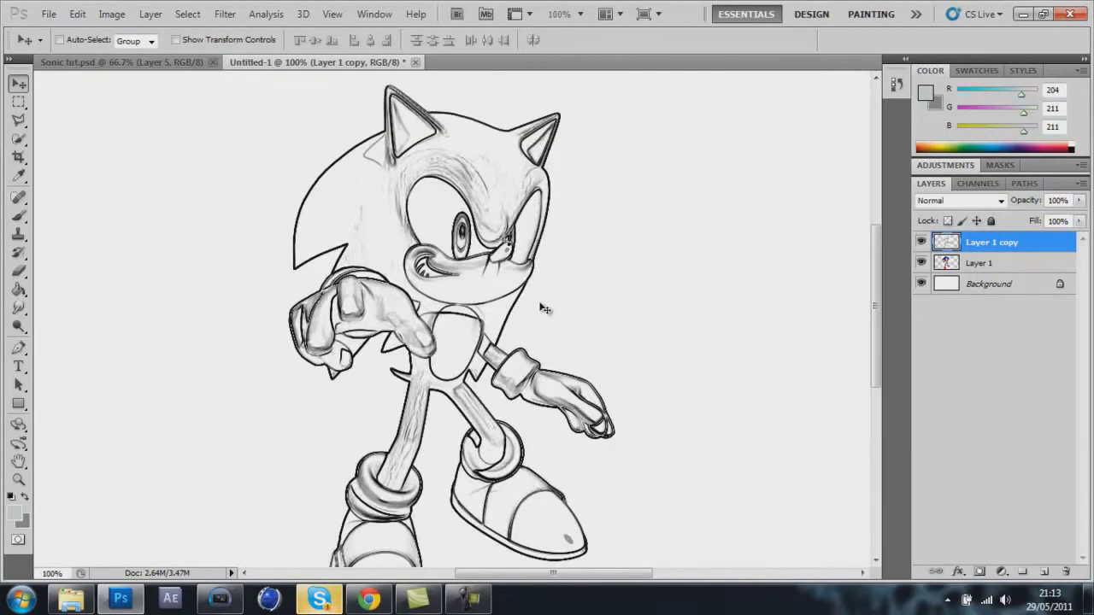
scroll(546, 310, "down", 1)
key("ctrl+plus")
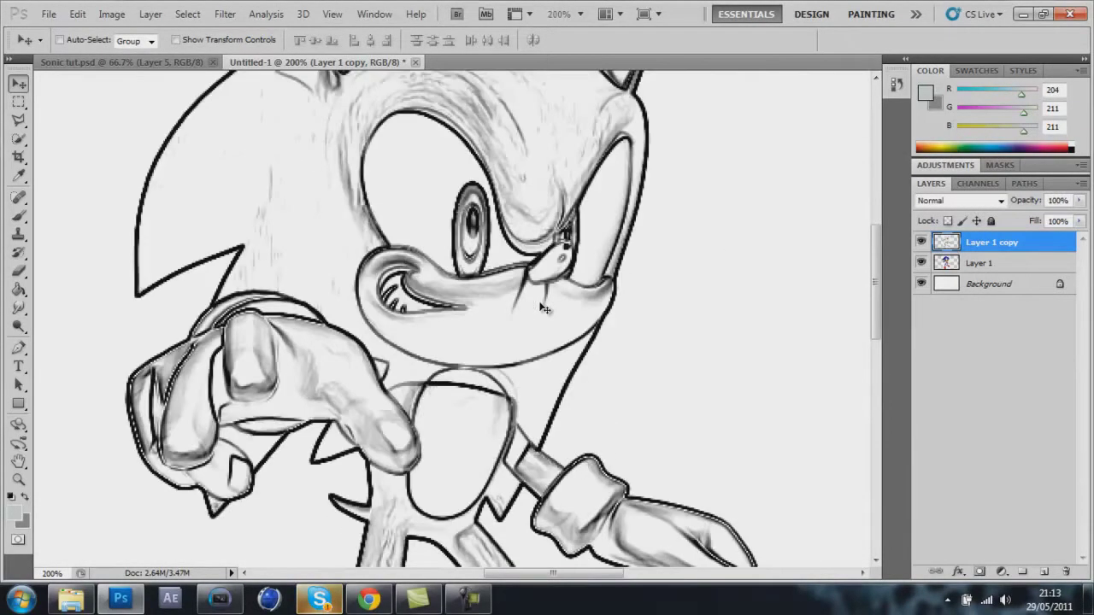
scroll(546, 309, "up", 3)
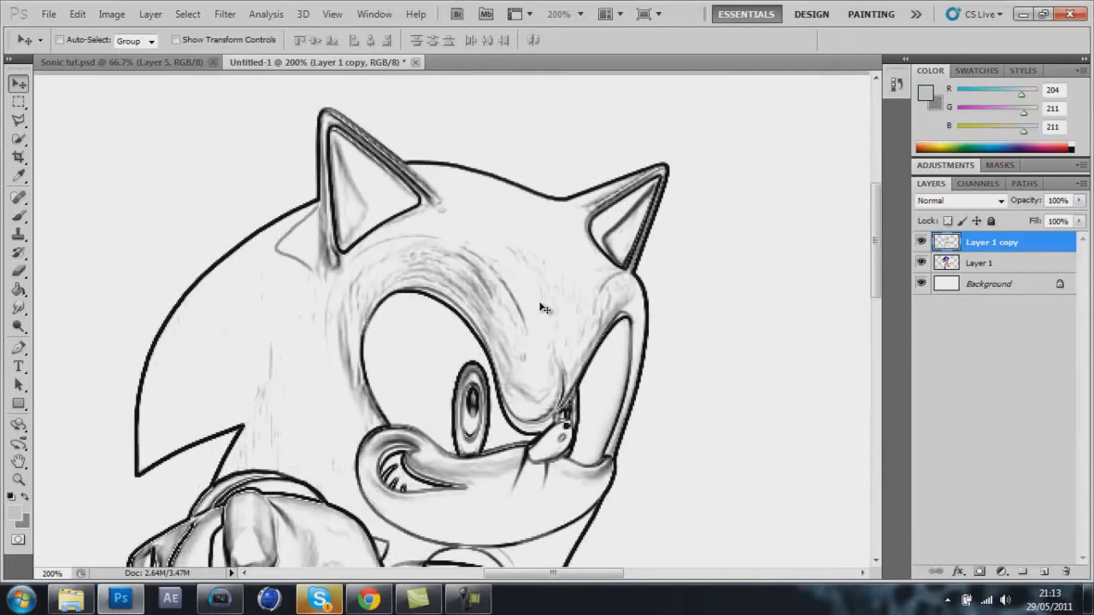
left_click(988, 266)
right_click(990, 266)
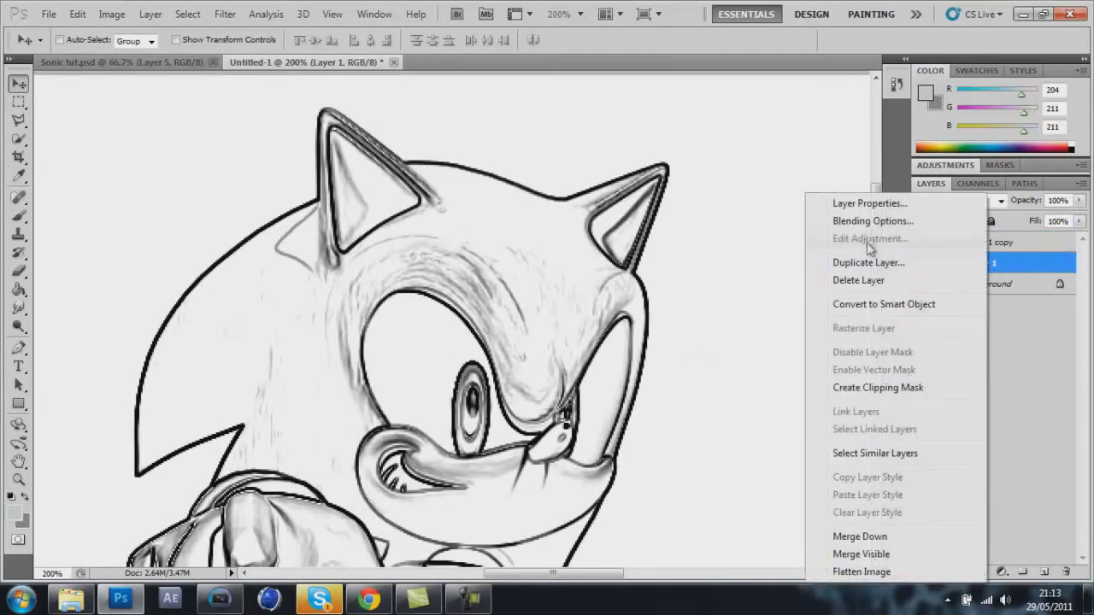
left_click(1025, 271)
left_click_drag(978, 265, 979, 241)
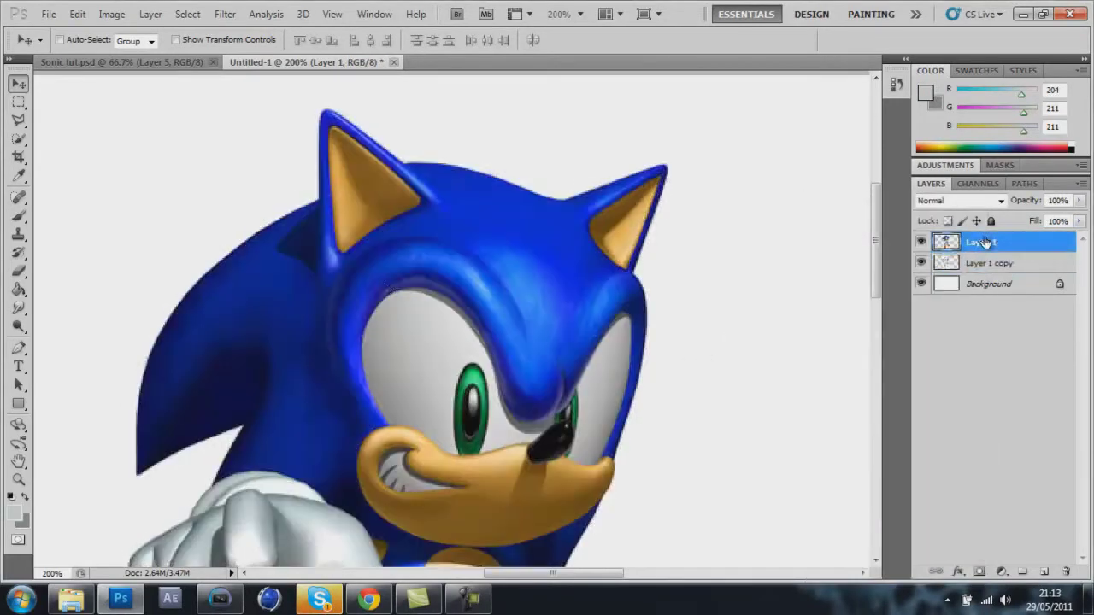
Select the area surrounding Sonic on Layer 1 with the Magic Wand, delete it, and clear the selection.
left_click_drag(18, 140, 85, 163)
left_click(221, 187)
key("Delete")
key("ctrl+d")
Shift the coloured Sonic down and to the right of the line drawing and add a new empty layer above it.
key("v")
left_click_drag(371, 205, 529, 290)
left_click(18, 175)
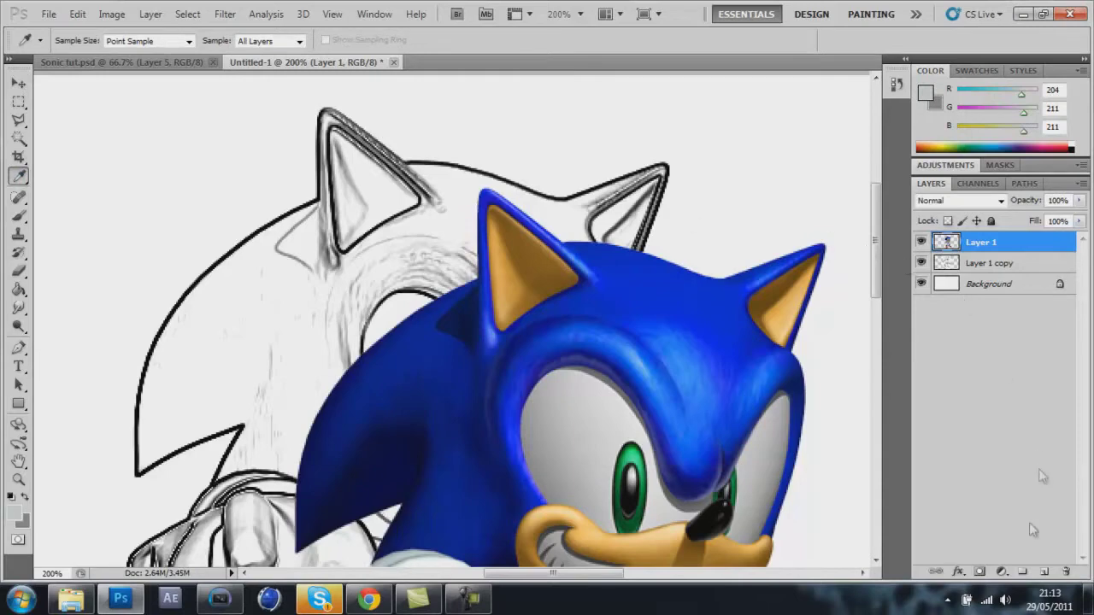
left_click(1044, 572)
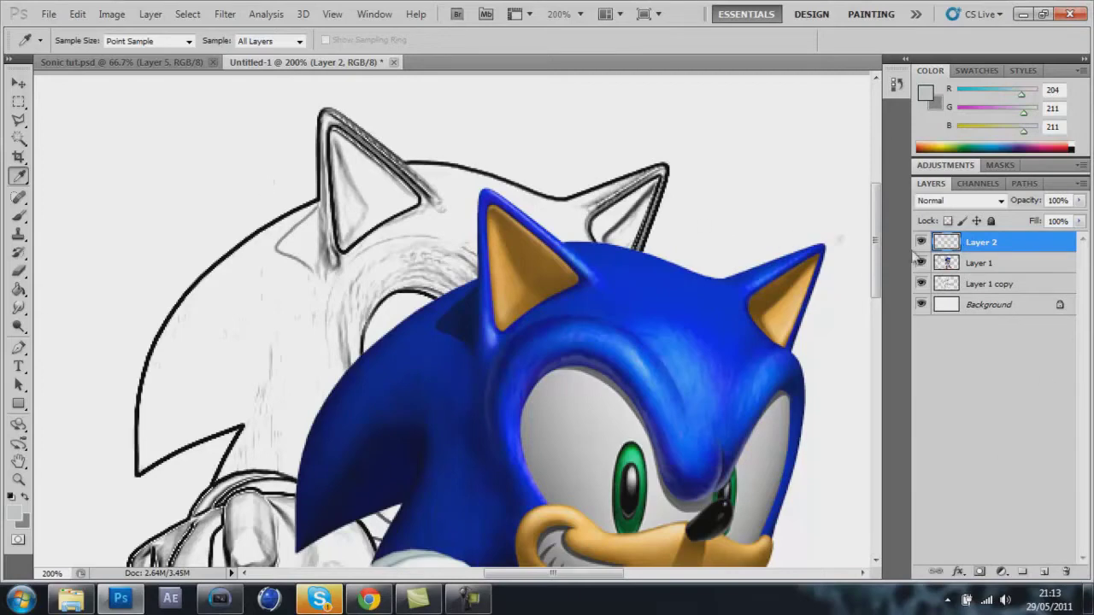
Try painting black strokes along the line drawing's large ear on Layer 1, and toggle that layer's visibility to compare.
left_click(974, 265)
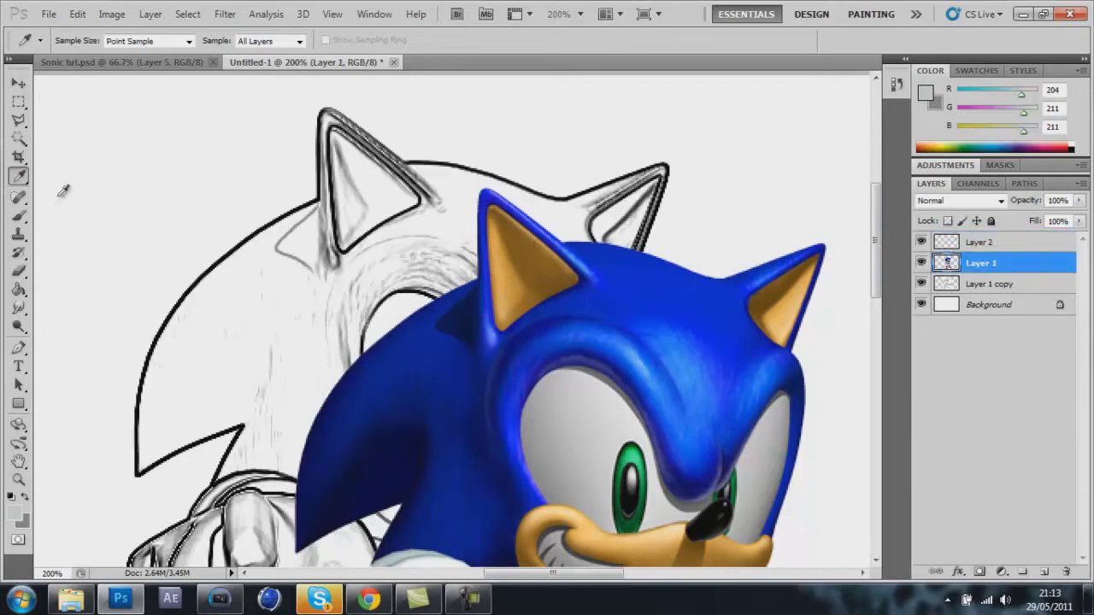
left_click(19, 219)
left_click(11, 497)
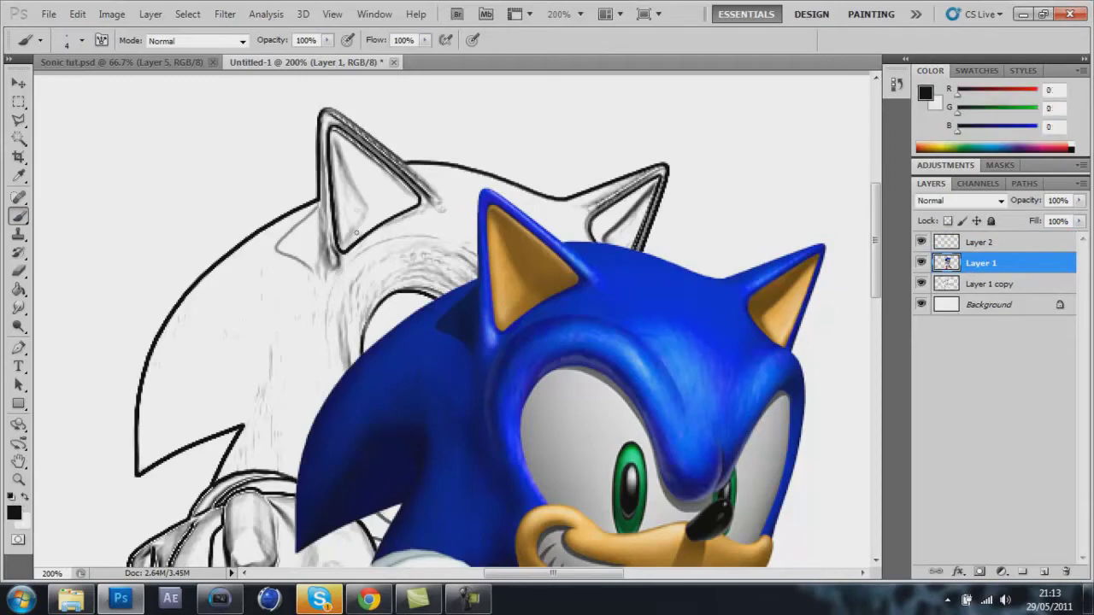
mouse_move(337, 177)
left_mouse_down()
mouse_move(339, 244)
mouse_move(344, 209)
left_mouse_up()
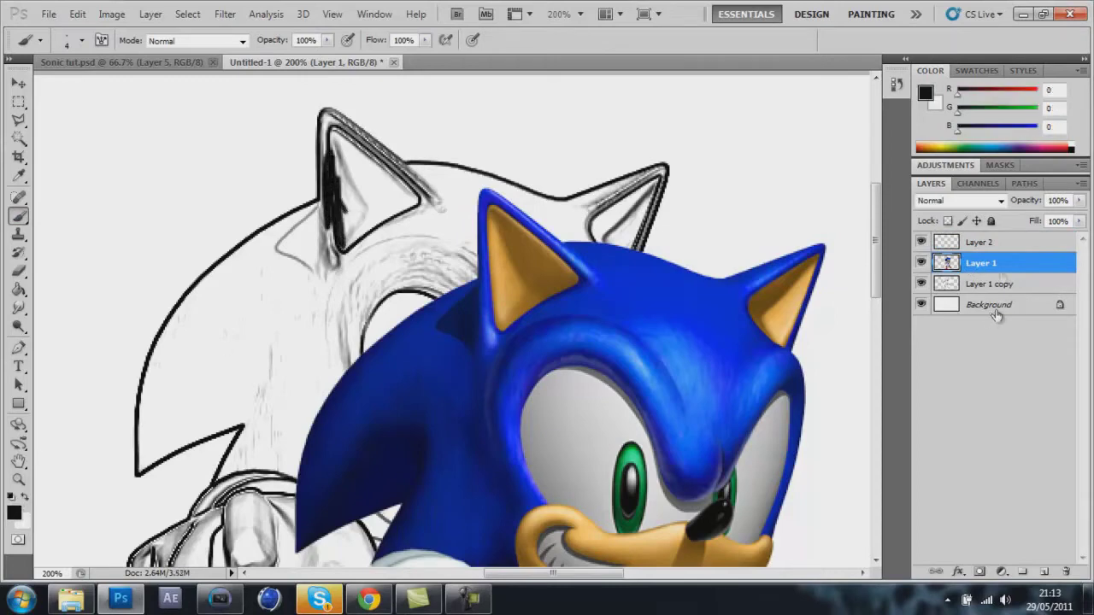
left_click(23, 85)
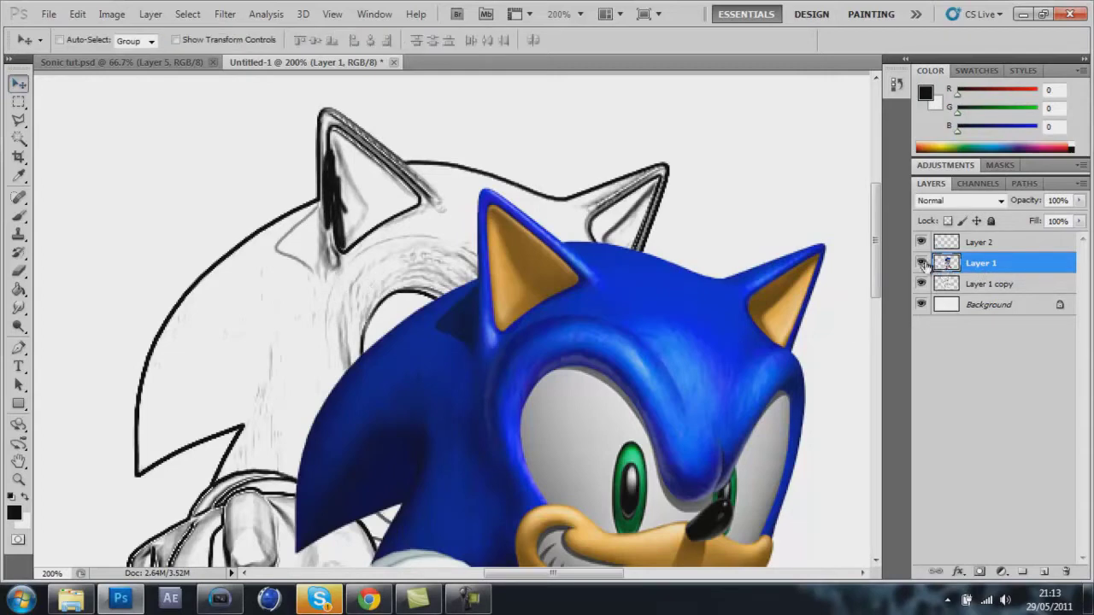
left_click(921, 263)
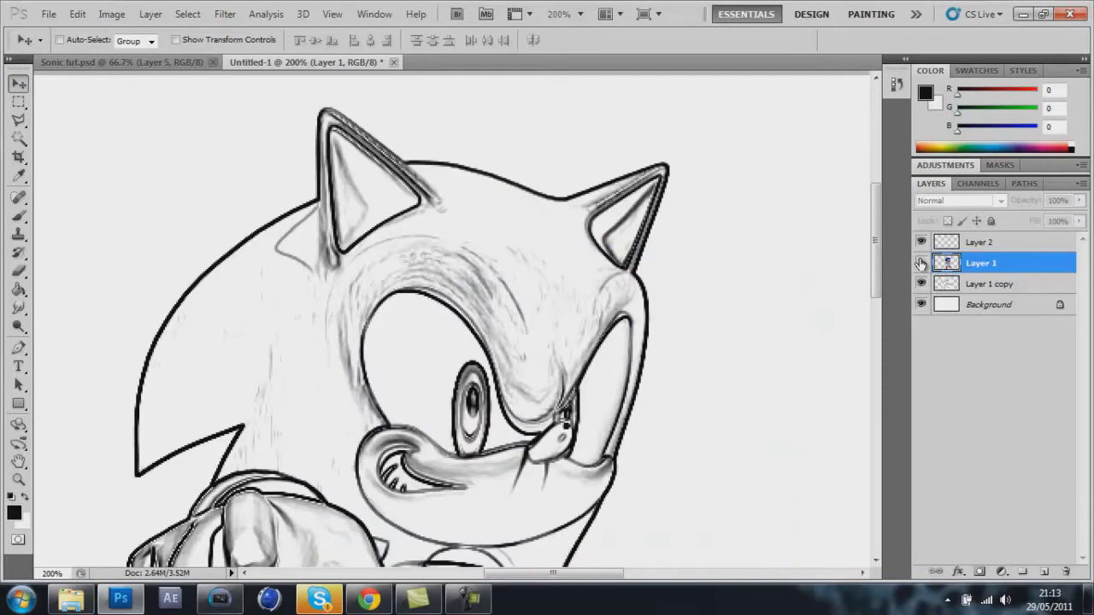
left_click(921, 264)
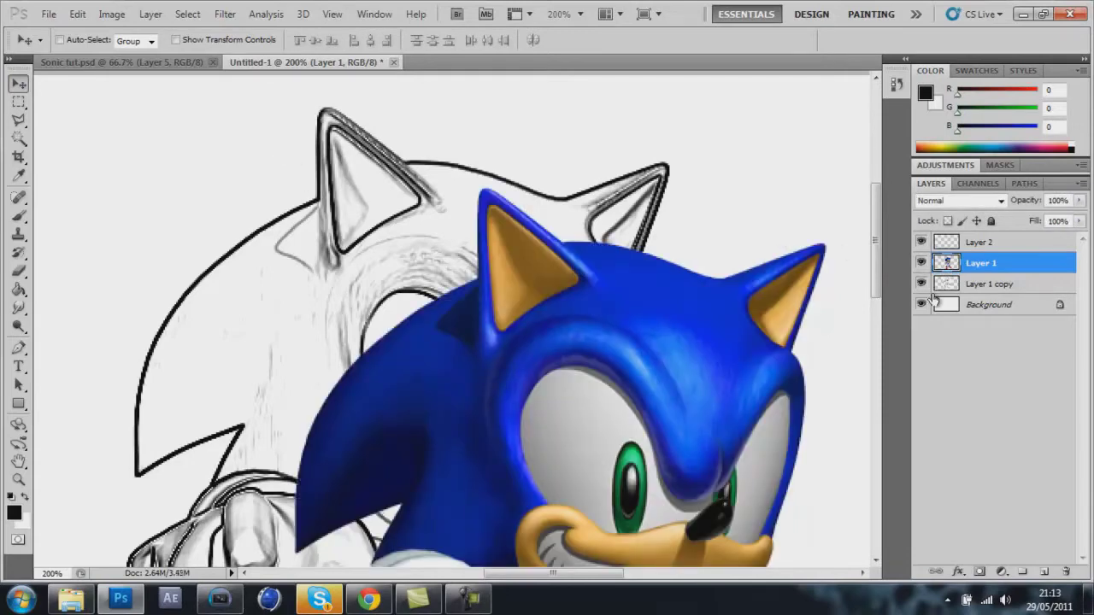
Make Layer 2 active, sample the blue of the coloured Sonic's ear edge (RGB 19, 6, 188), and ready a size 6 brush.
left_click(1011, 245)
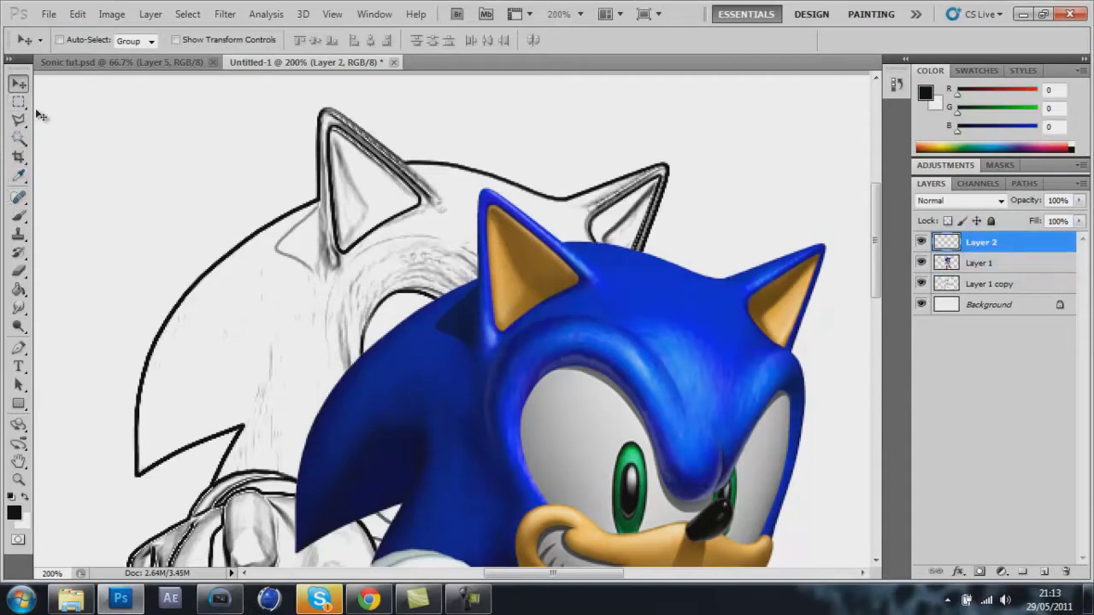
left_click(18, 175)
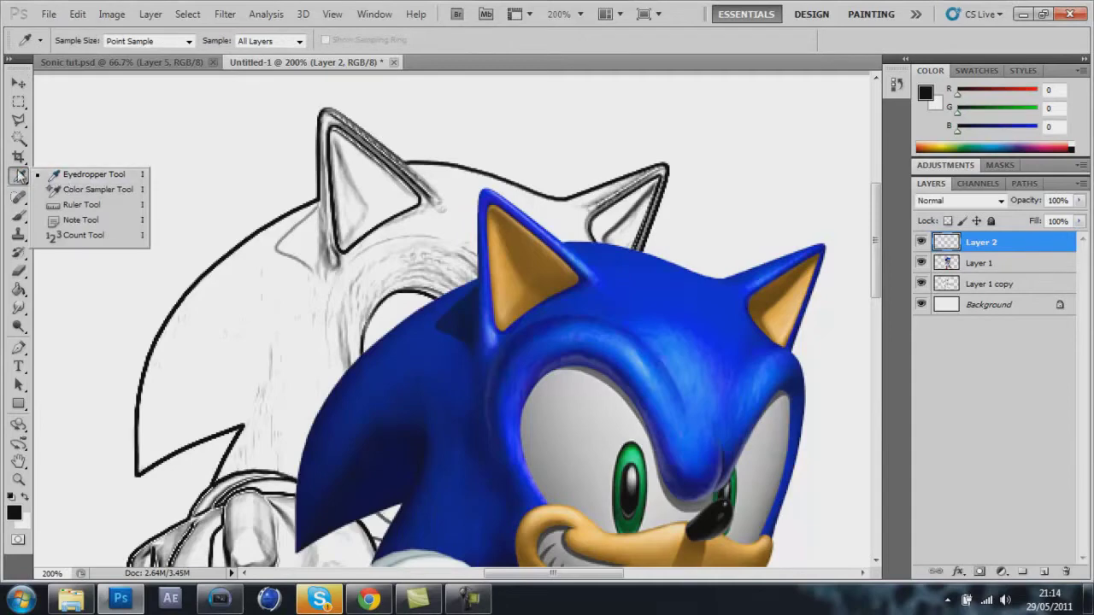
left_click(85, 175)
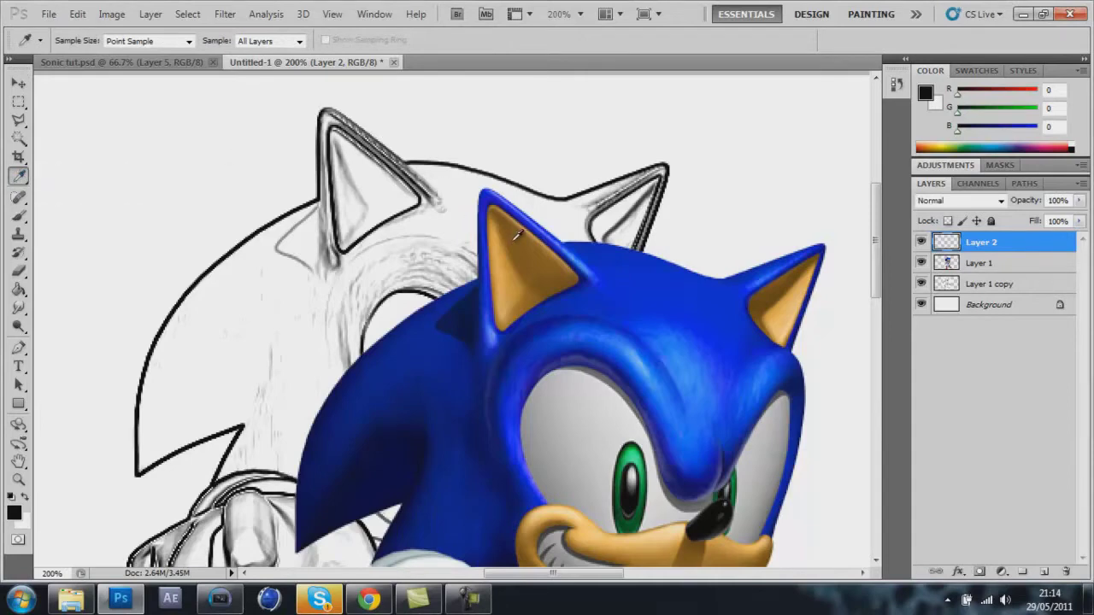
left_click(491, 193)
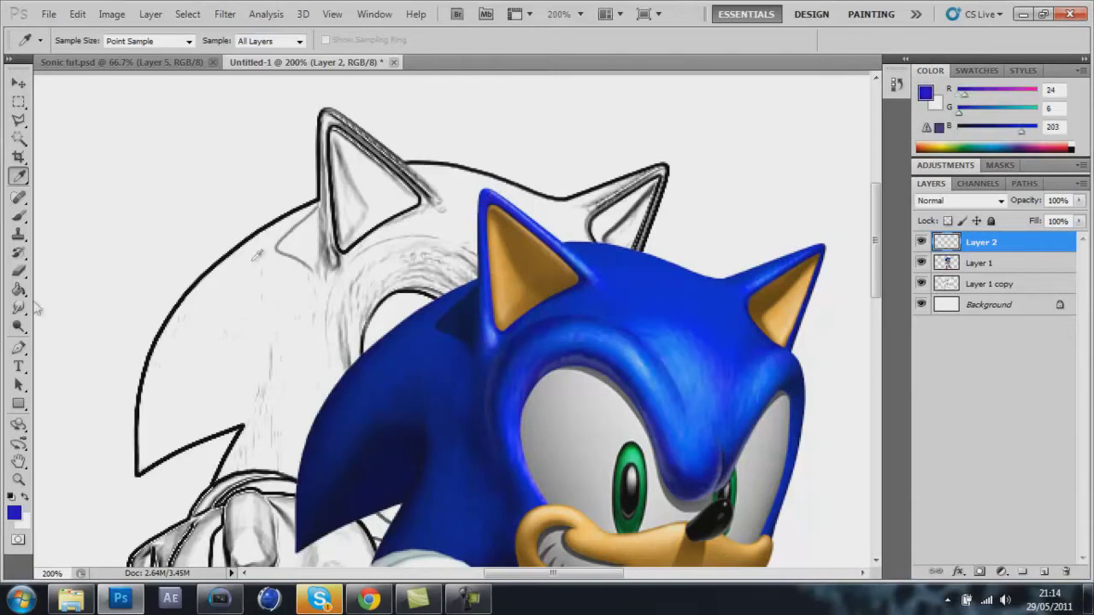
left_click(19, 216)
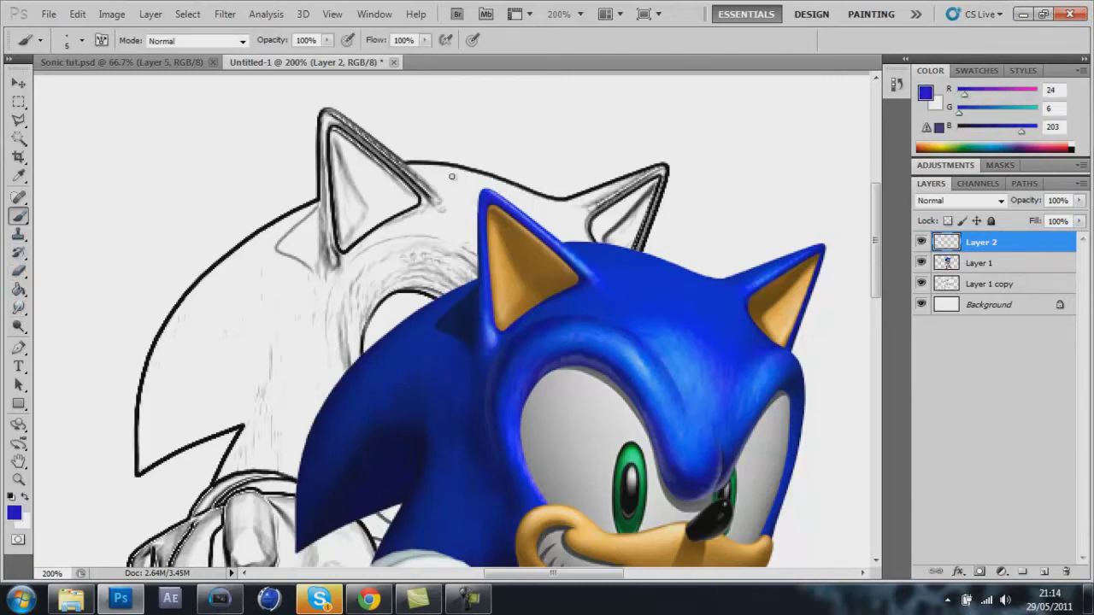
left_click(19, 175)
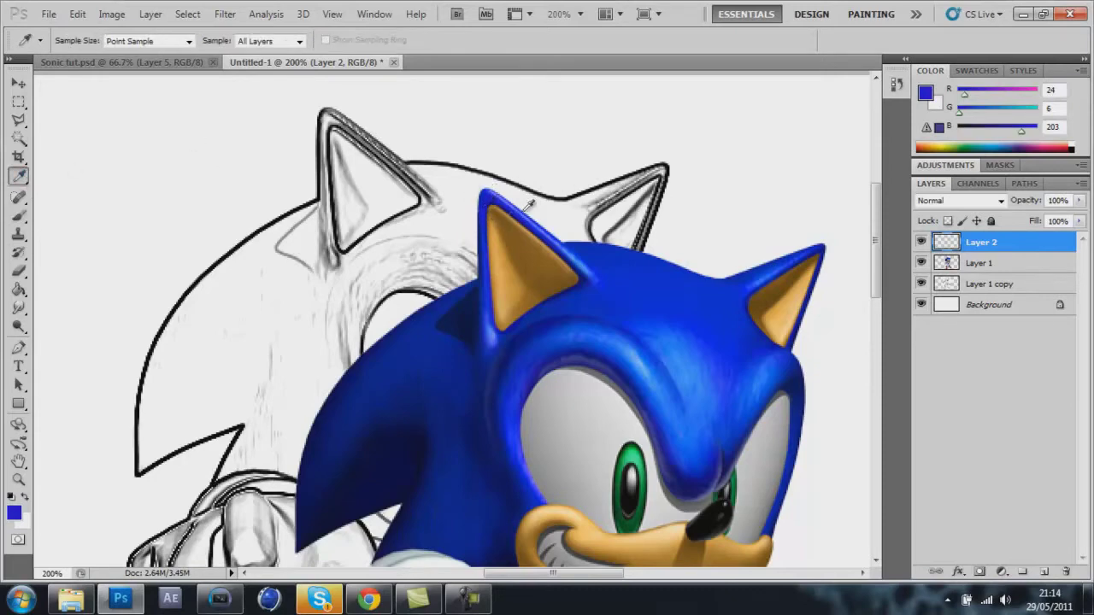
left_click(19, 217)
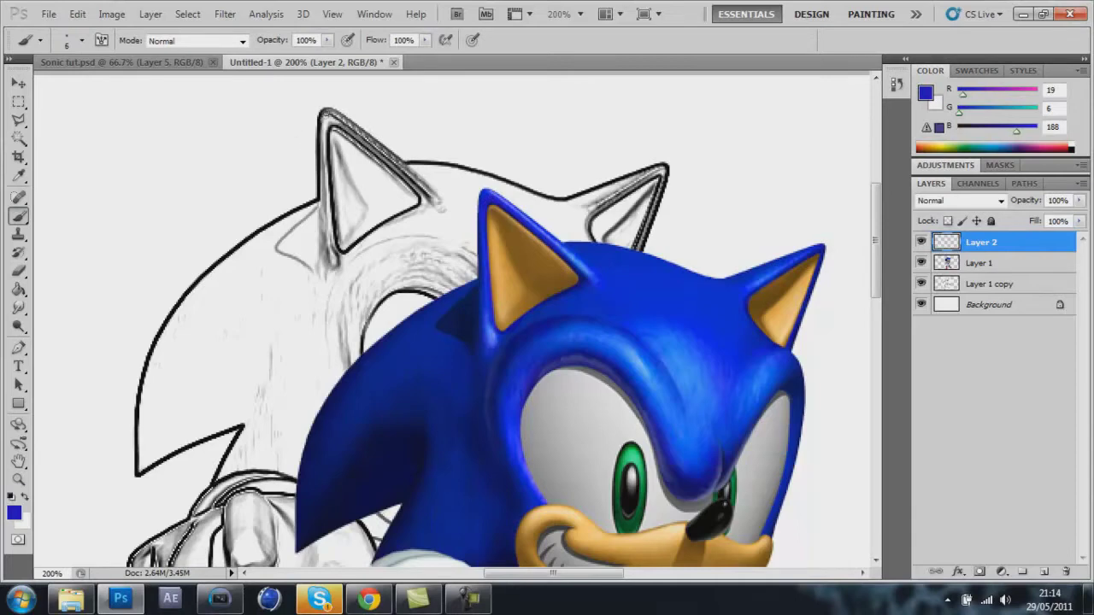
Paint the blue rim of the line drawing's large ear on Layer 2, following both outer edges and the tip.
left_click_drag(323, 161, 332, 244)
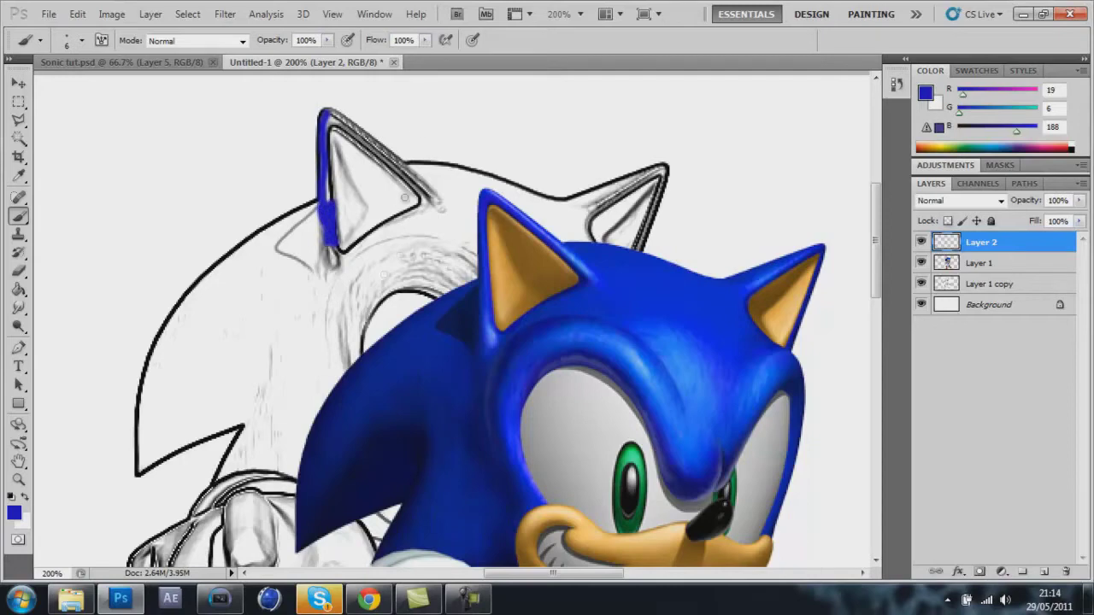
left_click_drag(327, 199, 328, 167)
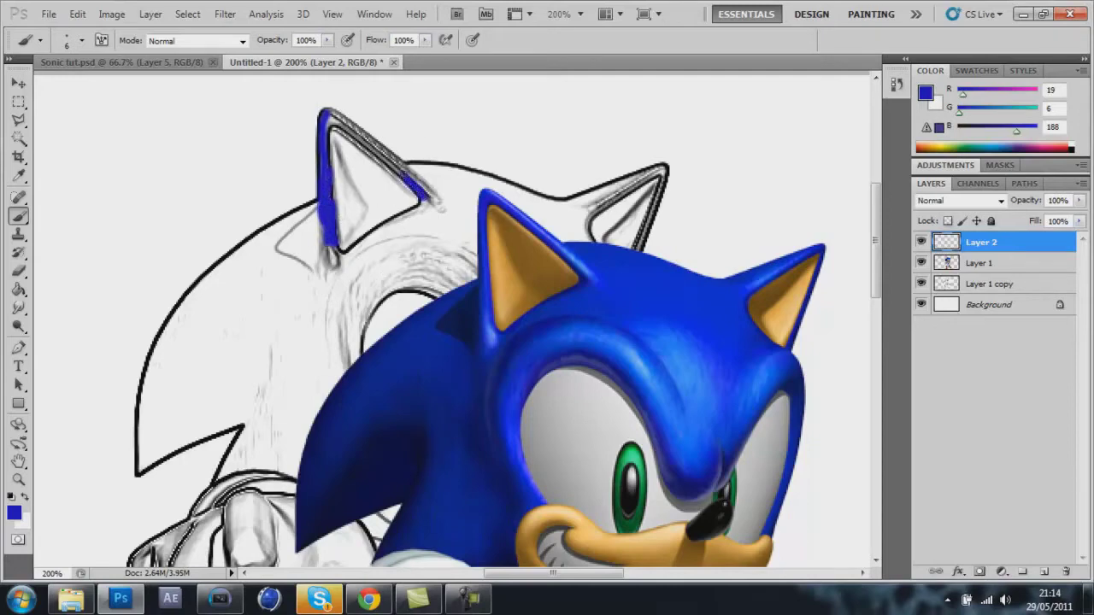
left_click_drag(368, 139, 332, 116)
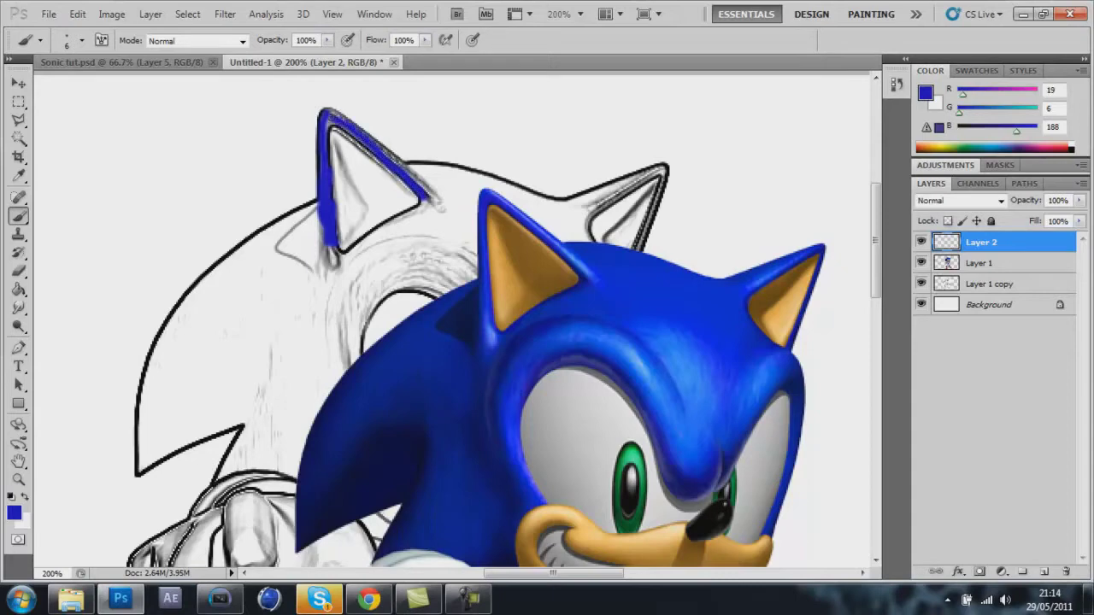
mouse_move(330, 200)
left_mouse_down()
mouse_move(330, 132)
mouse_move(343, 125)
mouse_move(332, 113)
mouse_move(413, 161)
left_mouse_up()
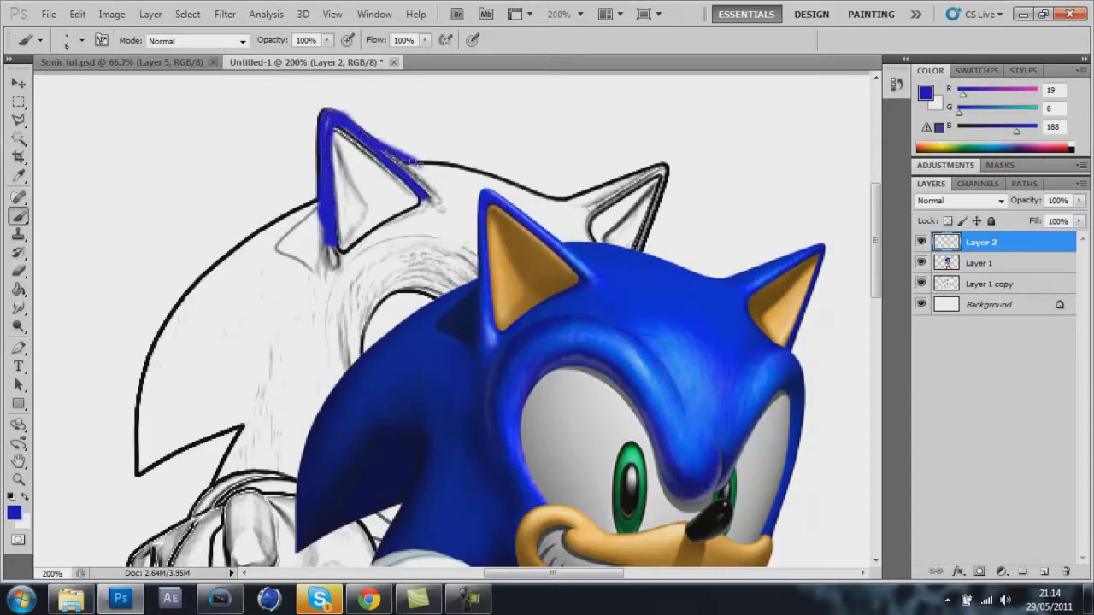
key("ctrl+z")
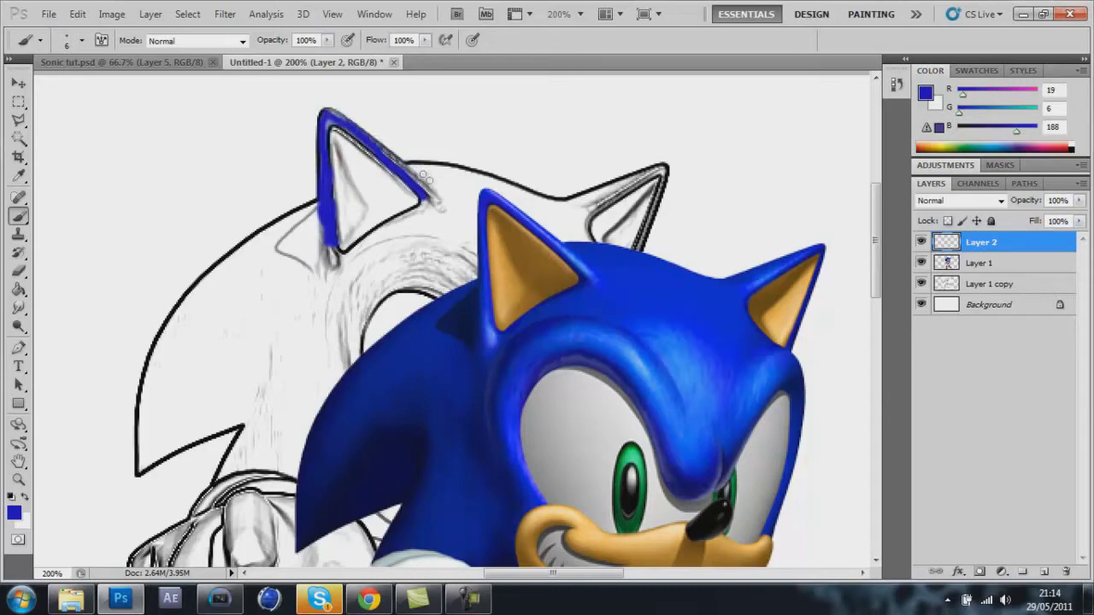
left_click_drag(434, 194, 417, 175)
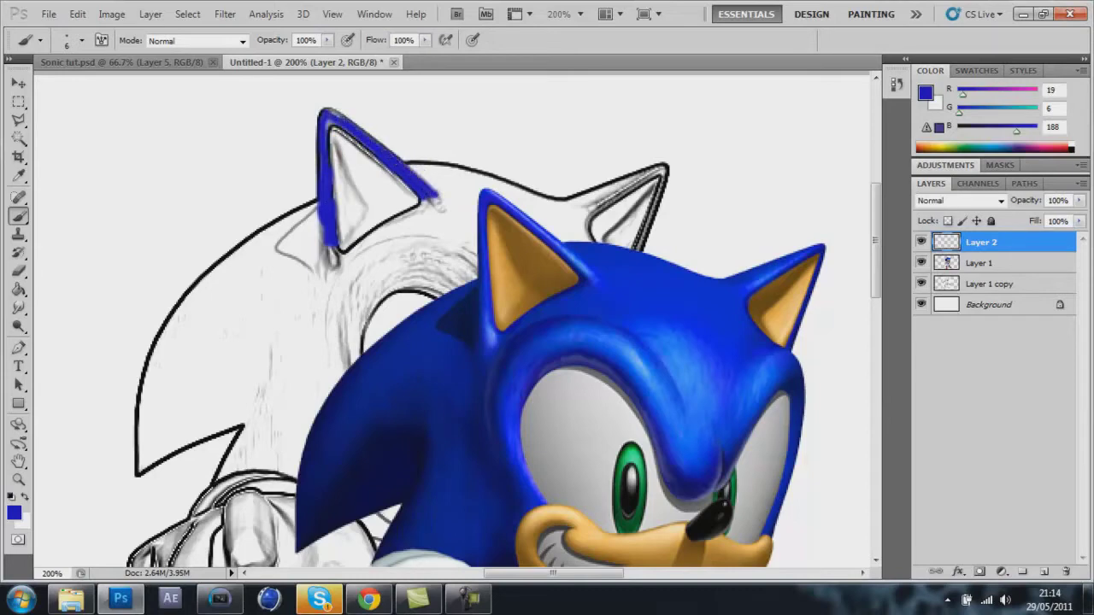
left_click_drag(330, 120, 337, 184)
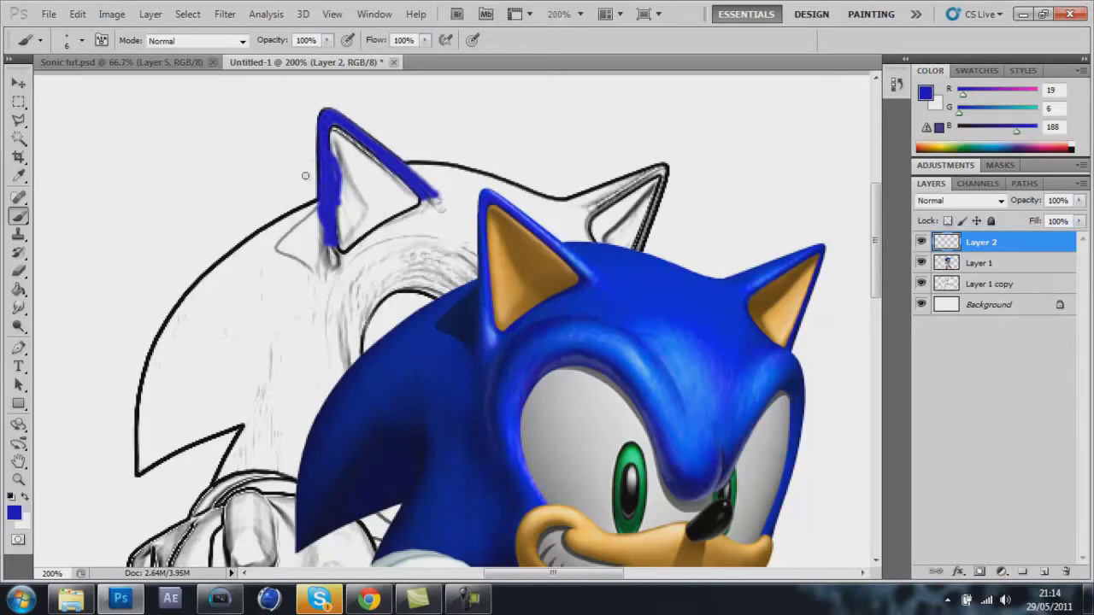
Sample the light blue beside the coloured ear (RGB 62, 132, 243) and paint a highlight on the painted rim's lower sloping edge with a size 5 brush.
left_click(19, 176)
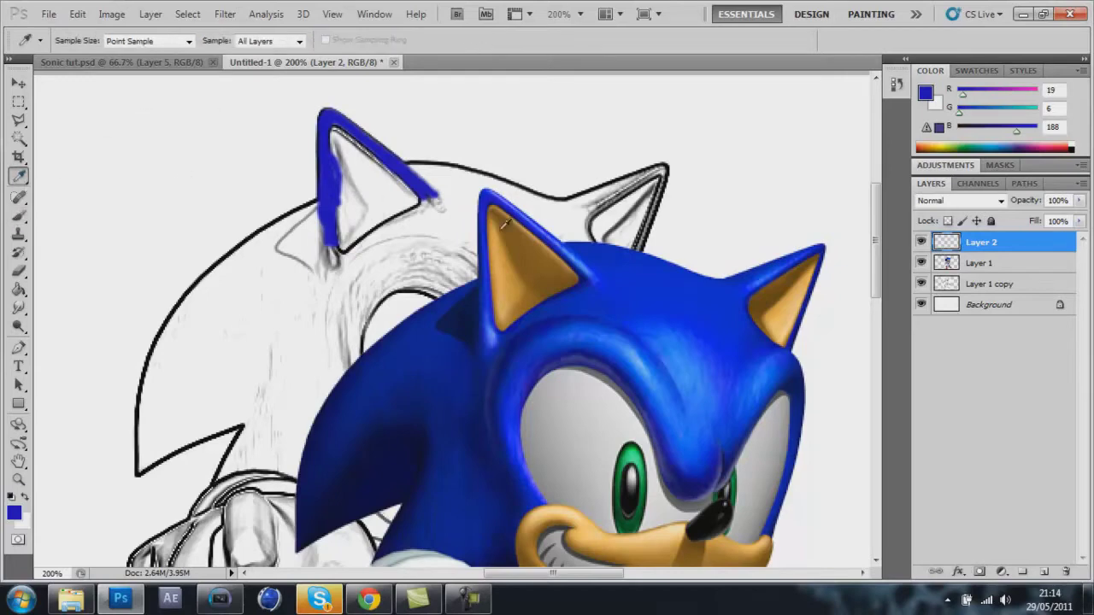
left_click(585, 258)
left_click(18, 215)
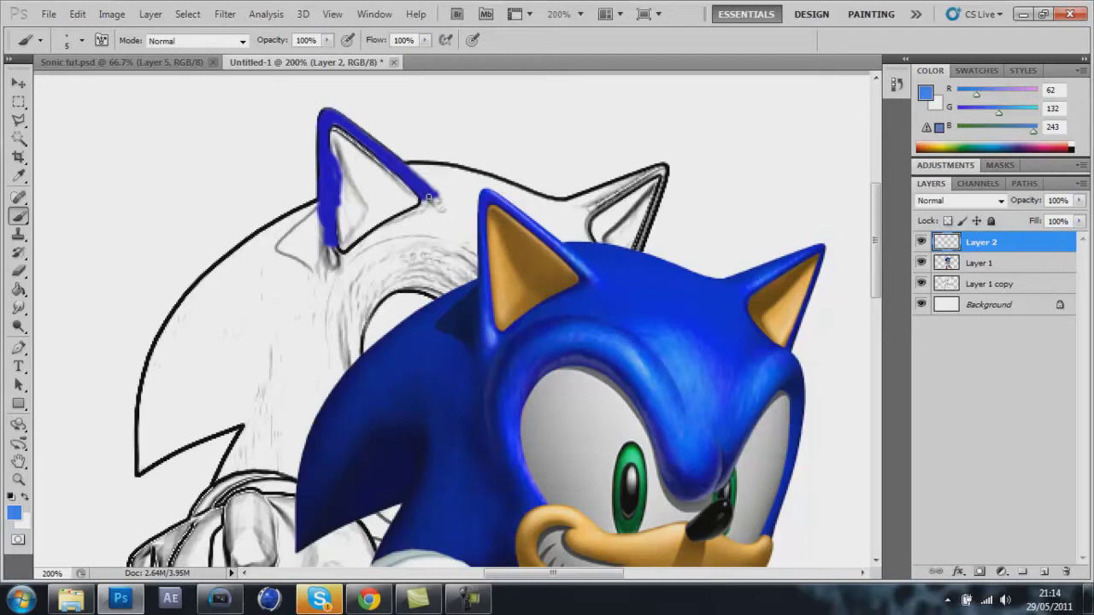
left_click_drag(402, 176, 387, 158)
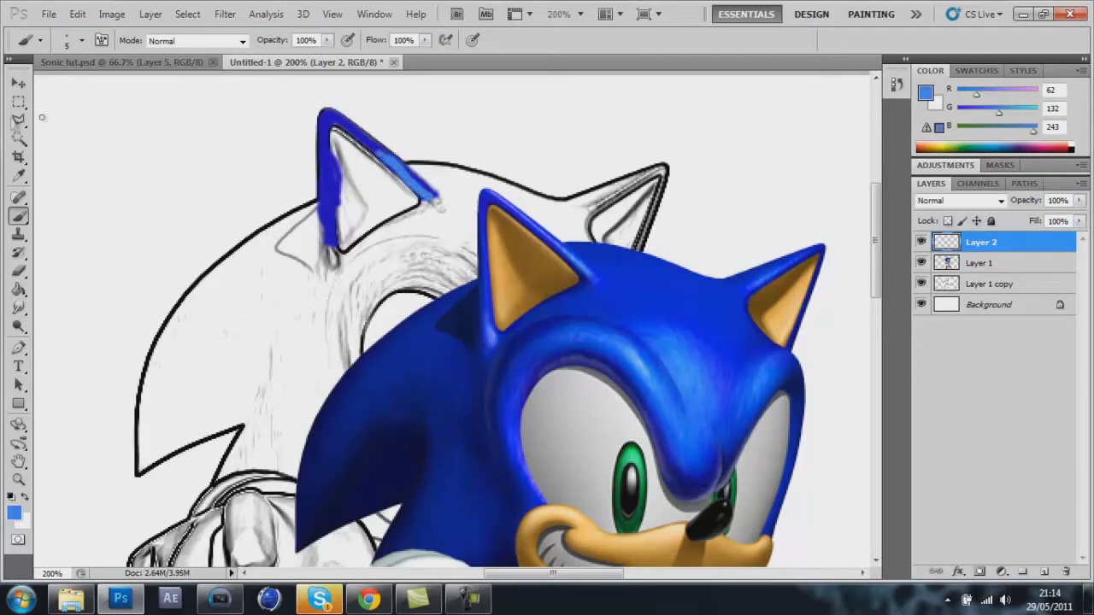
Sample the dark brown inside the coloured ear (RGB 125, 86, 21) and paint the shaded part of the drawing's inner ear with a size 8 brush.
left_click(18, 175)
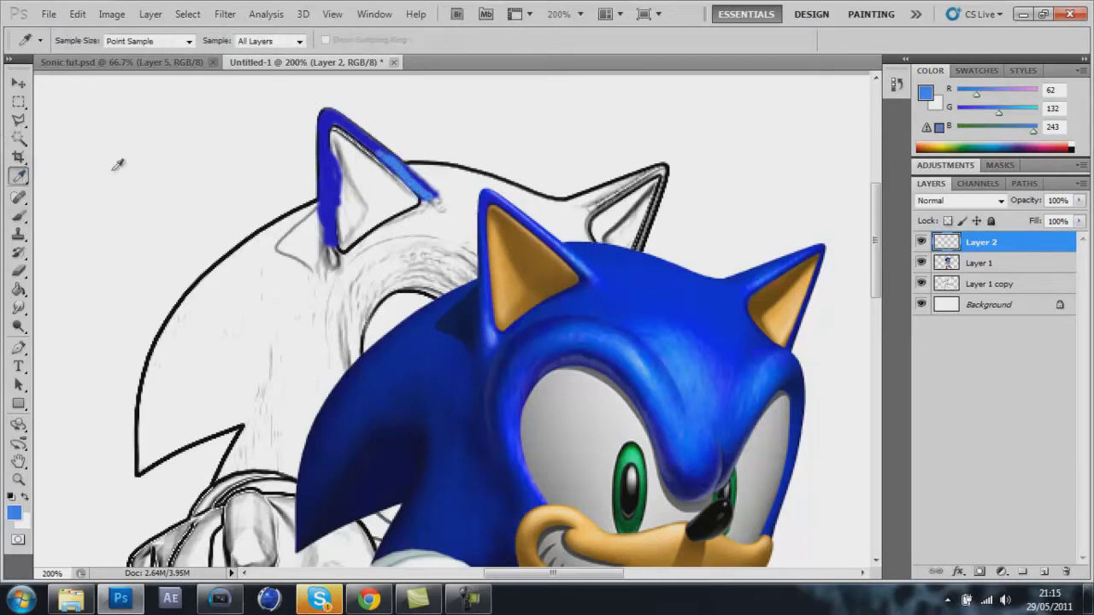
left_click(517, 222)
left_click(18, 215)
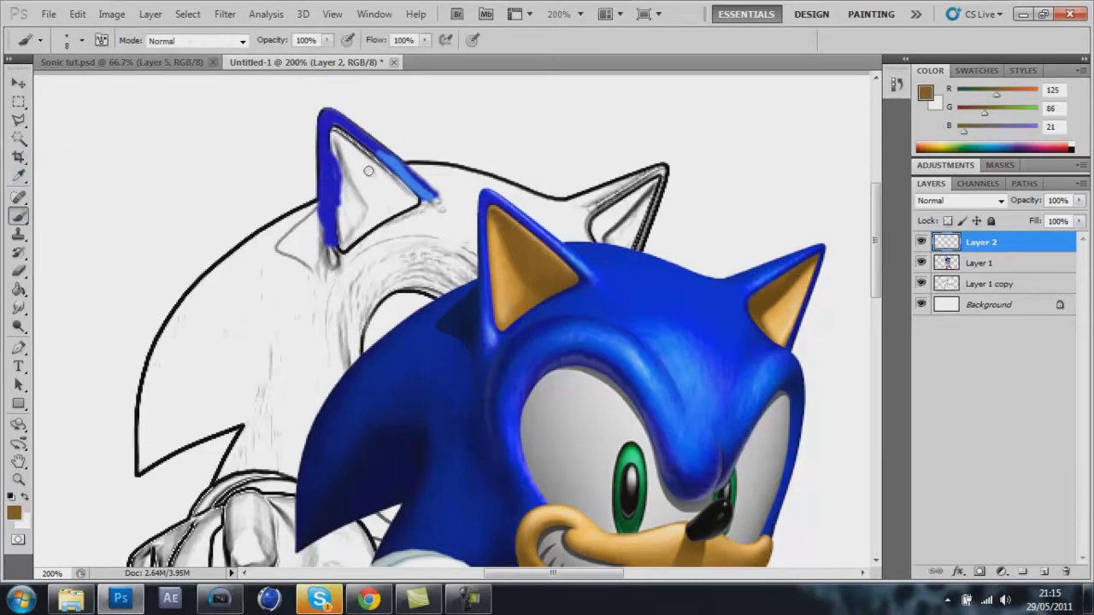
left_click_drag(416, 201, 351, 145)
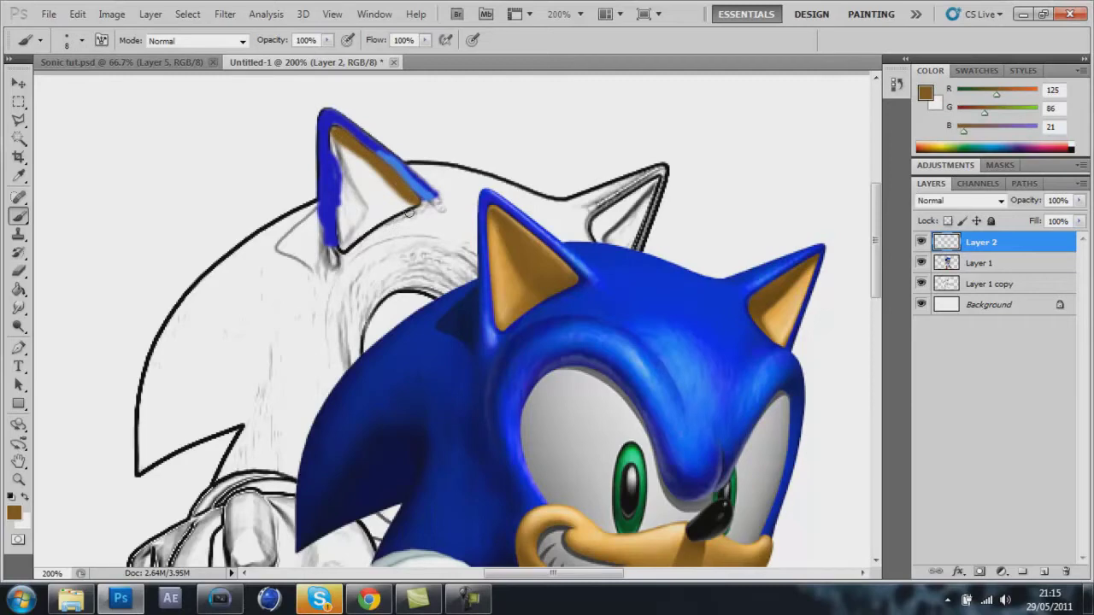
left_click_drag(410, 202, 344, 250)
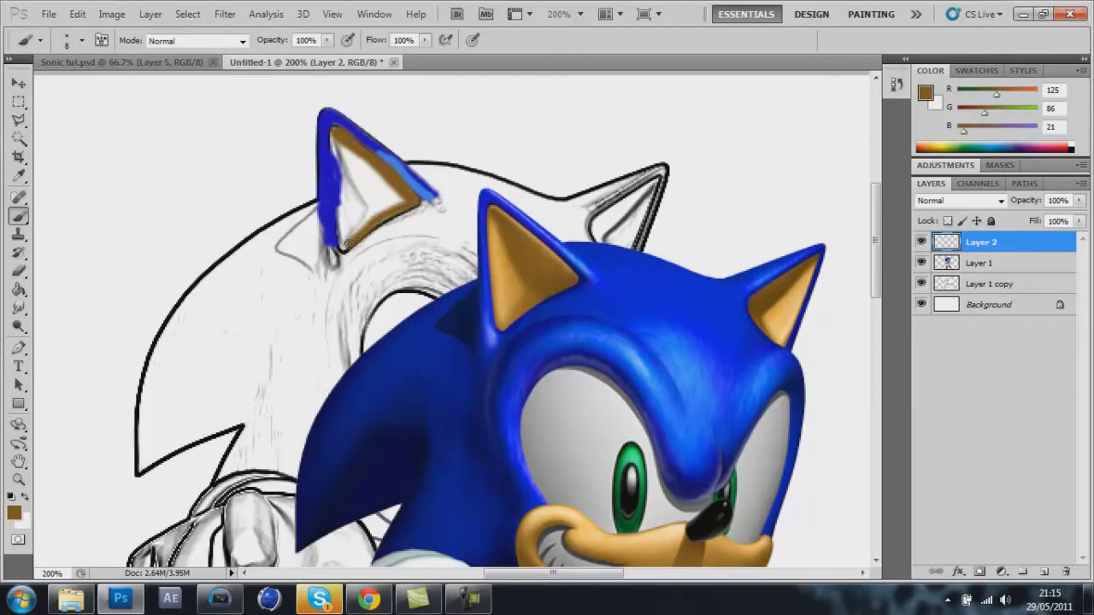
mouse_move(370, 211)
left_mouse_down()
mouse_move(345, 147)
mouse_move(393, 188)
mouse_move(366, 161)
mouse_move(381, 202)
left_mouse_up()
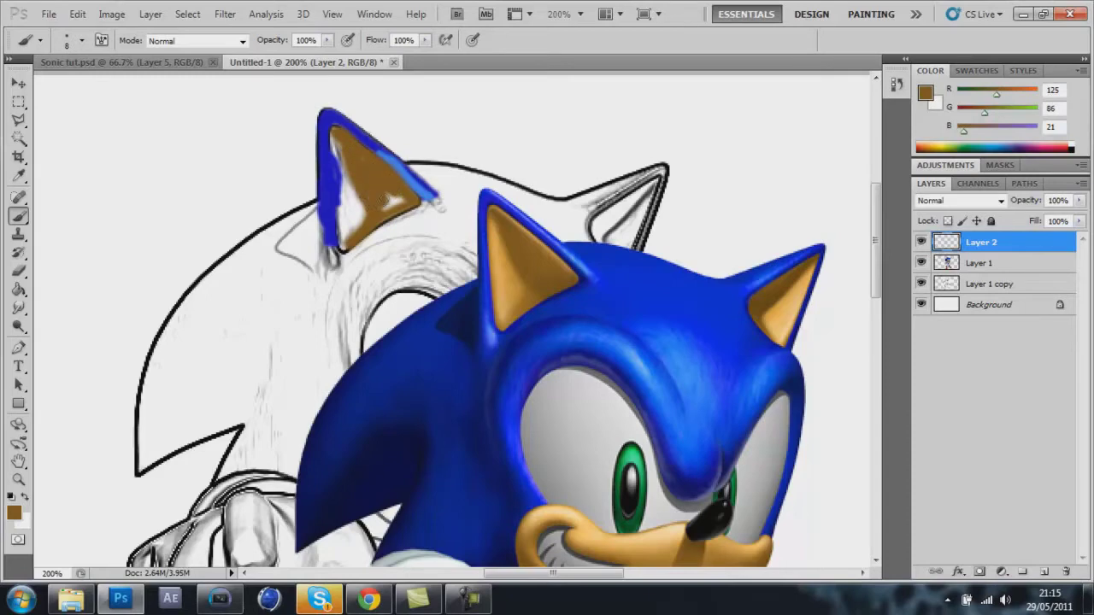
Sample two tans from the coloured inner ear as foreground and background colours: RGB 197, 143, 52 and RGB 232, 175, 92.
left_click(17, 176)
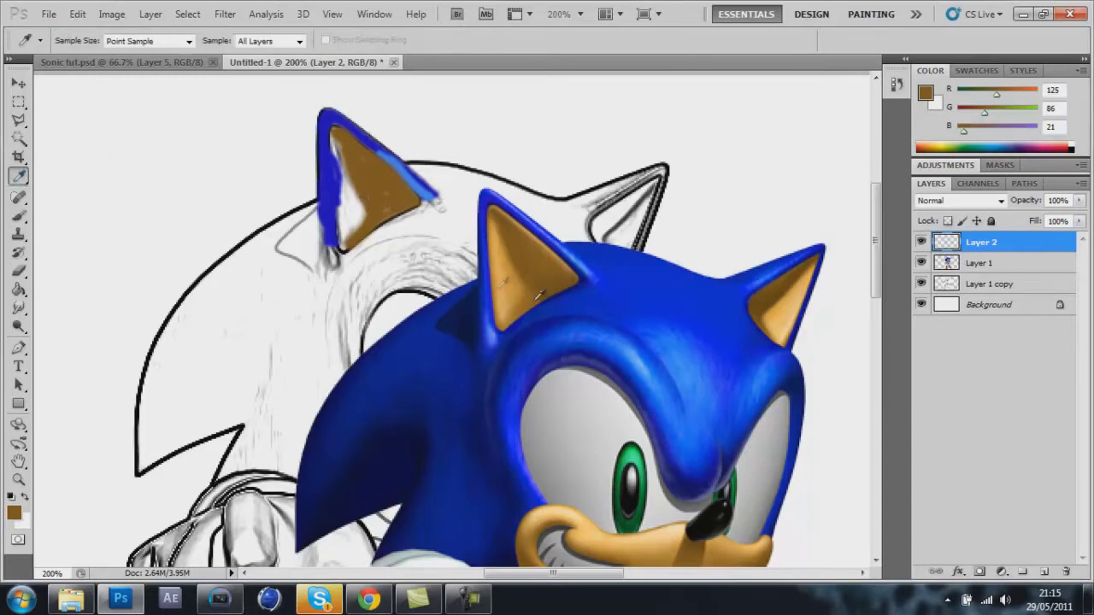
key("x")
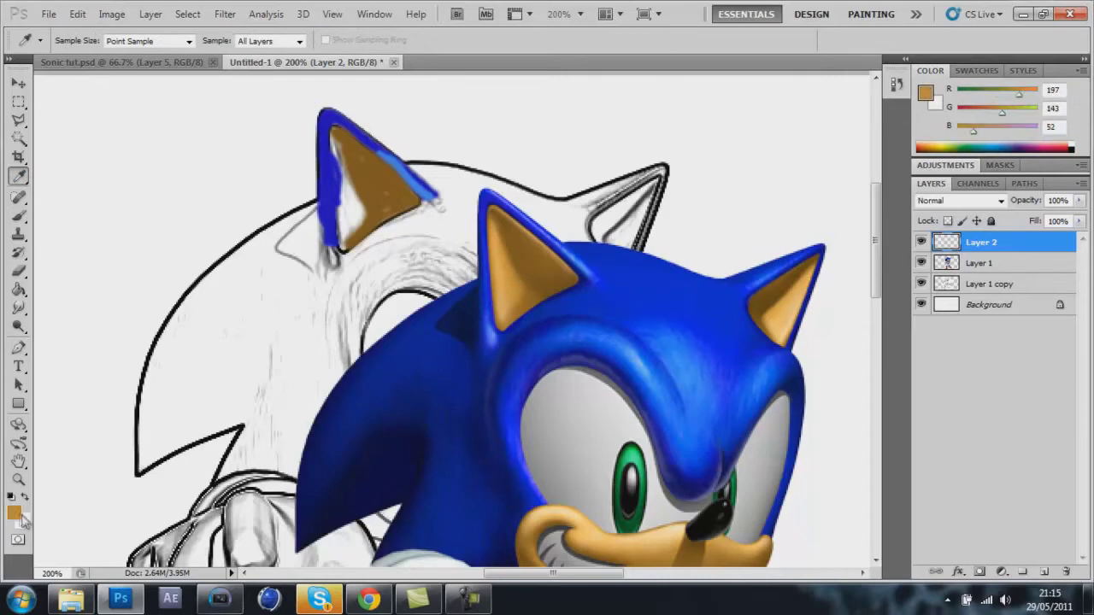
left_click(505, 272)
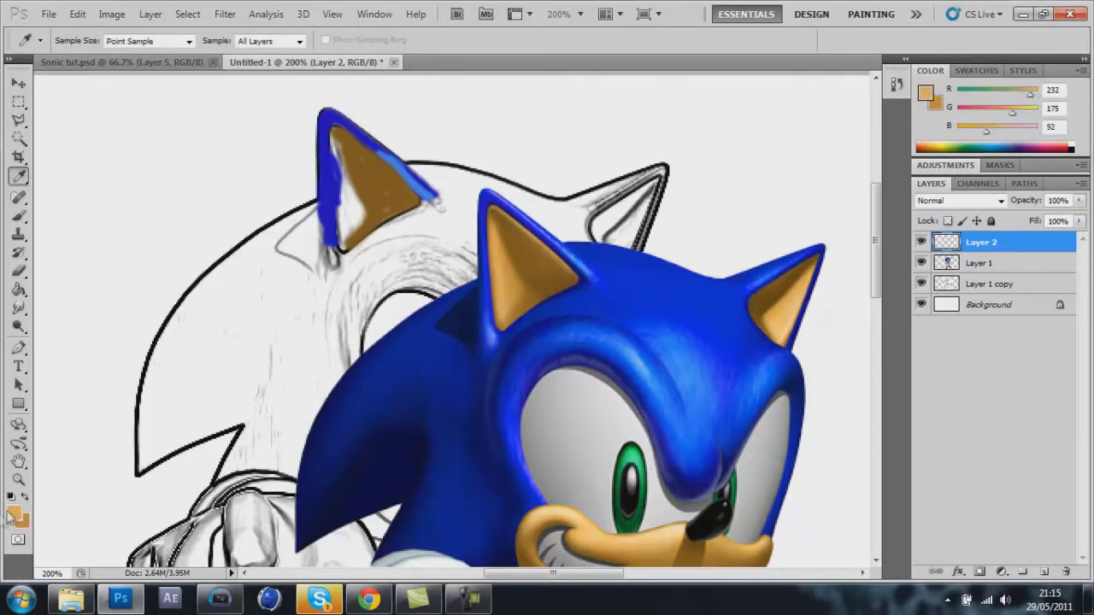
Paint the darker tan beside the brown of the drawing's inner ear, and fill the remaining white area with the lighter tan.
left_click(18, 216)
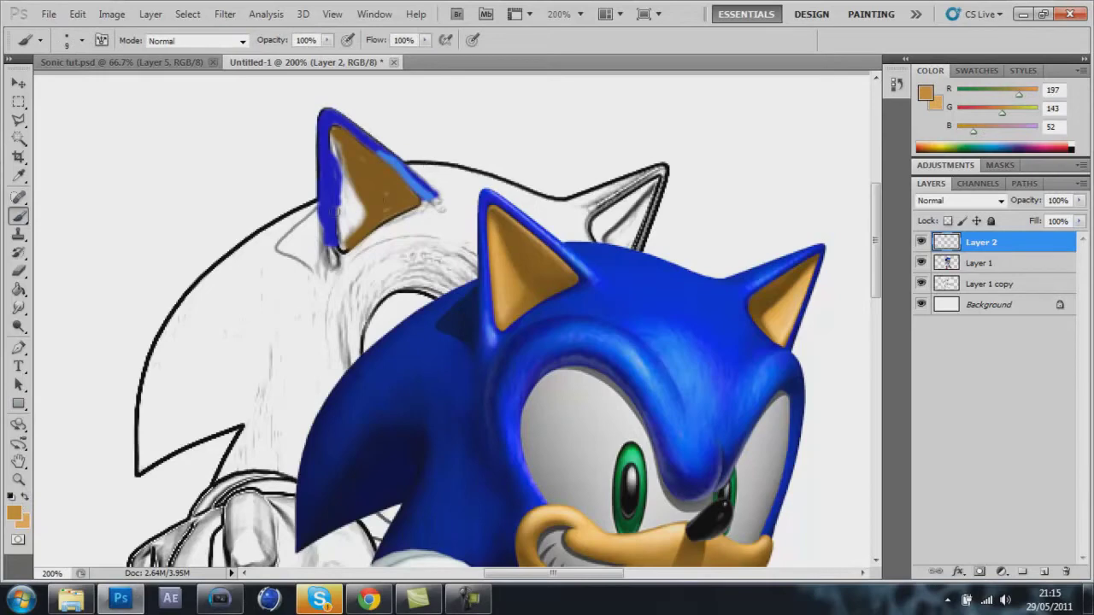
left_click_drag(360, 212, 335, 142)
mouse_move(347, 180)
left_mouse_down()
mouse_move(364, 220)
mouse_move(343, 246)
left_mouse_up()
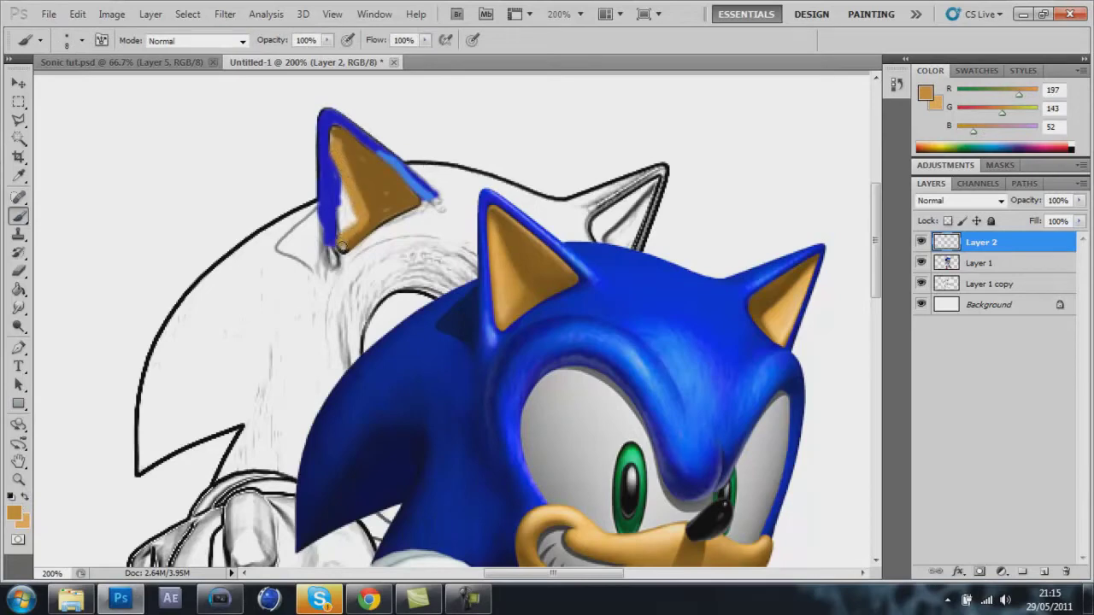
left_click(25, 496)
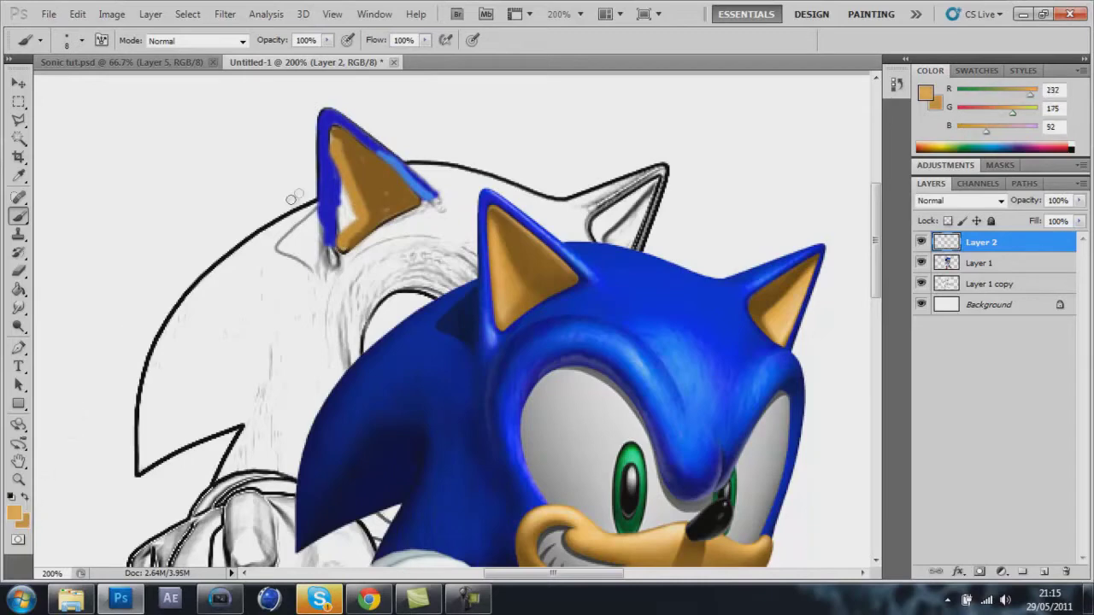
mouse_move(339, 229)
left_mouse_down()
mouse_move(332, 160)
mouse_move(345, 221)
mouse_move(352, 216)
mouse_move(337, 172)
left_mouse_up()
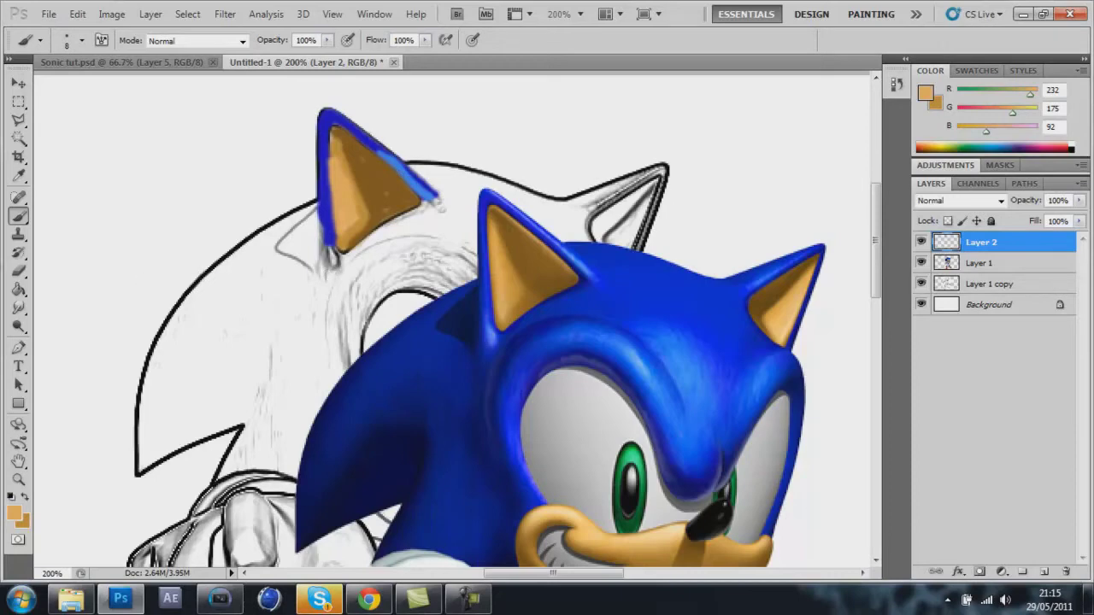
Blend the painted ear's tans and blues with the Smudge tool at size 15 and 50% strength, pulling the blue rim down to the ear's base.
left_click(19, 308)
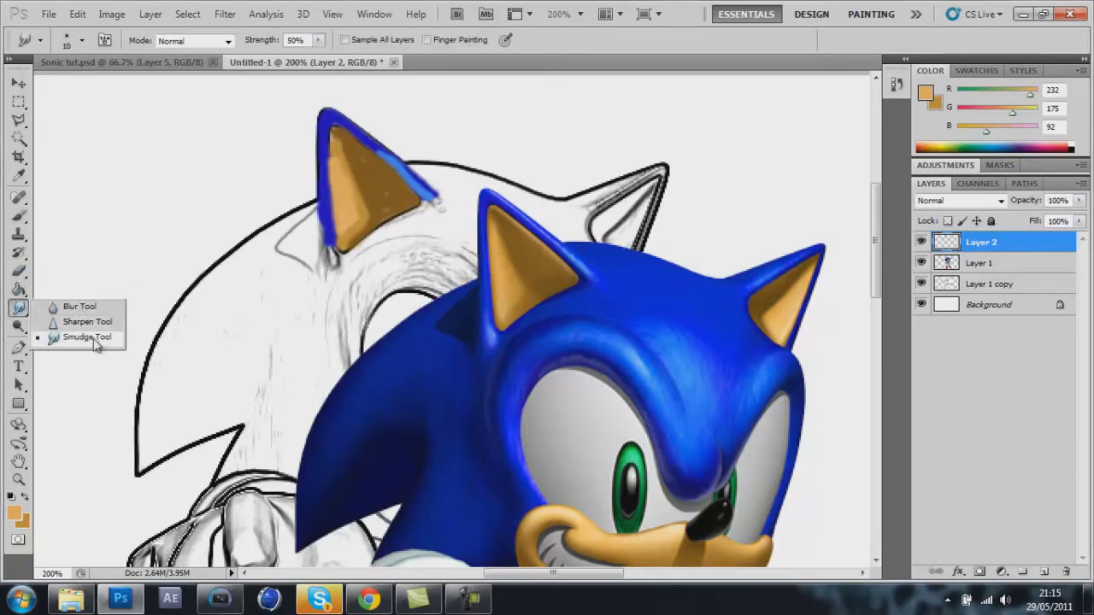
left_click(90, 337)
left_click(19, 308)
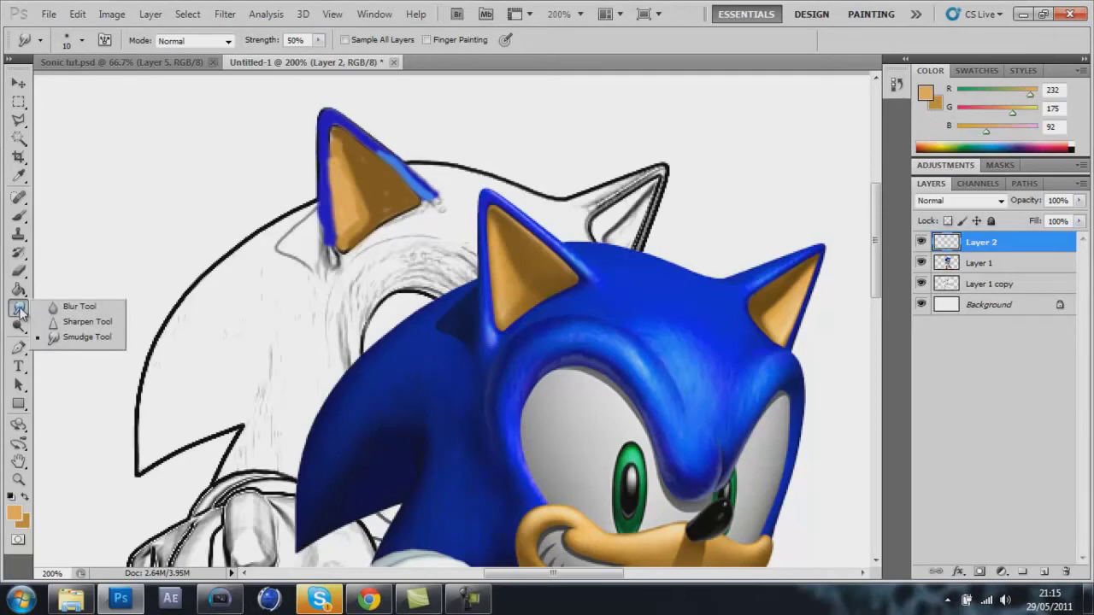
left_click(77, 339)
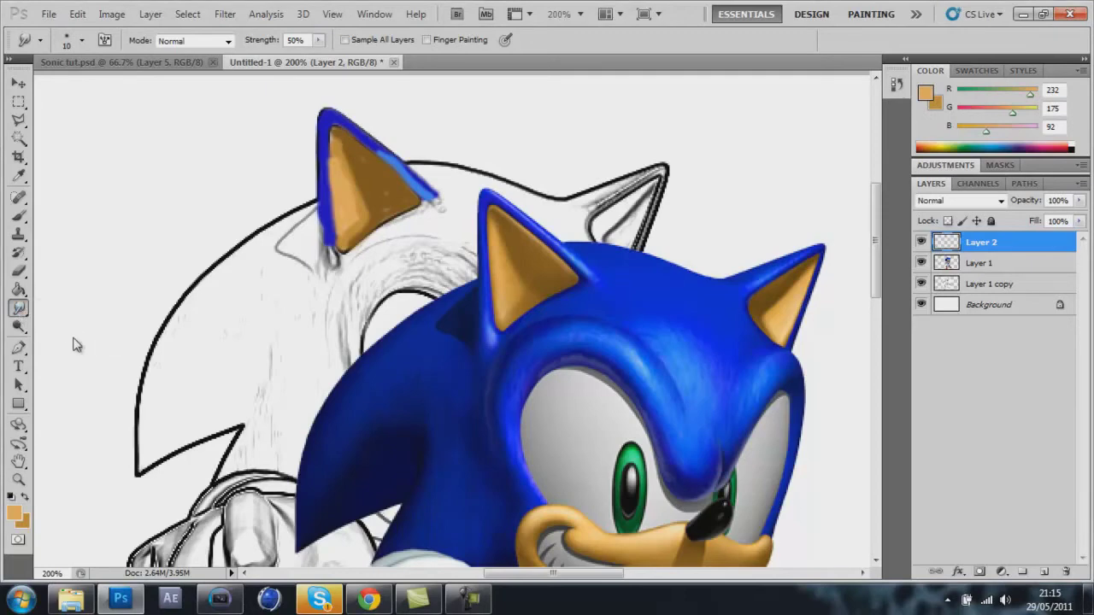
key("bracketright")
left_click_drag(328, 147, 321, 242)
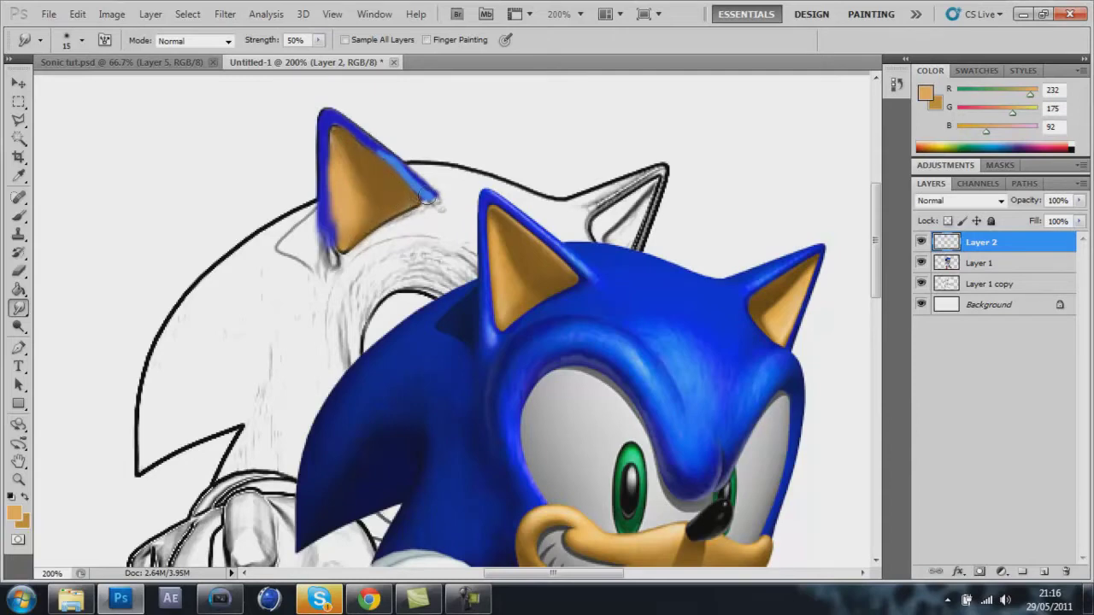
left_click_drag(401, 172, 326, 113)
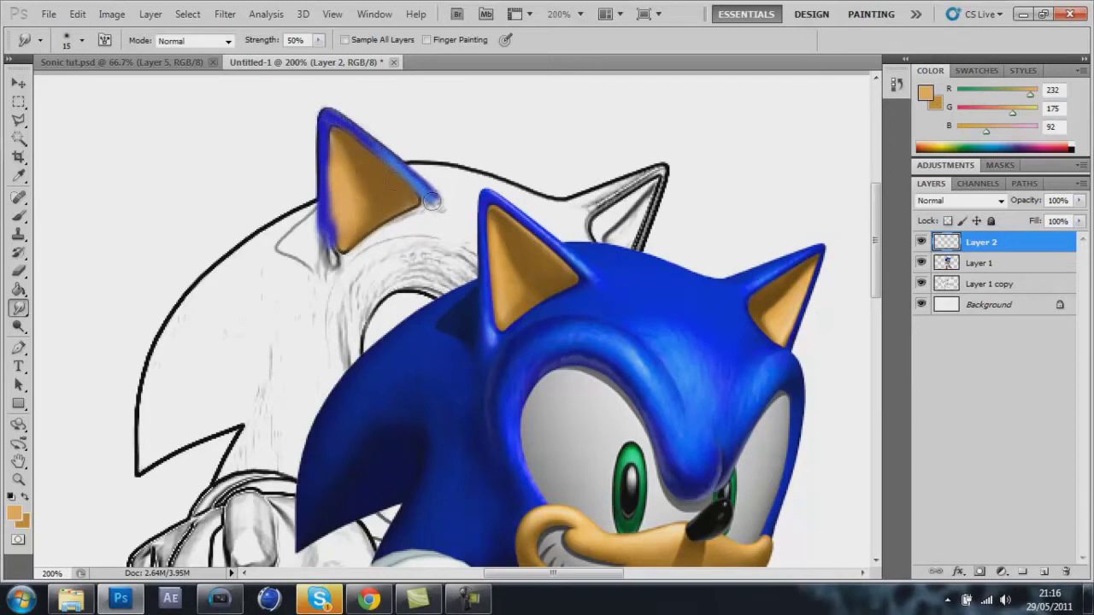
mouse_move(330, 135)
left_mouse_down()
mouse_move(342, 249)
mouse_move(341, 185)
mouse_move(341, 240)
mouse_move(337, 197)
mouse_move(338, 242)
mouse_move(327, 220)
mouse_move(319, 267)
mouse_move(323, 231)
mouse_move(330, 258)
mouse_move(327, 227)
mouse_move(329, 258)
left_mouse_up()
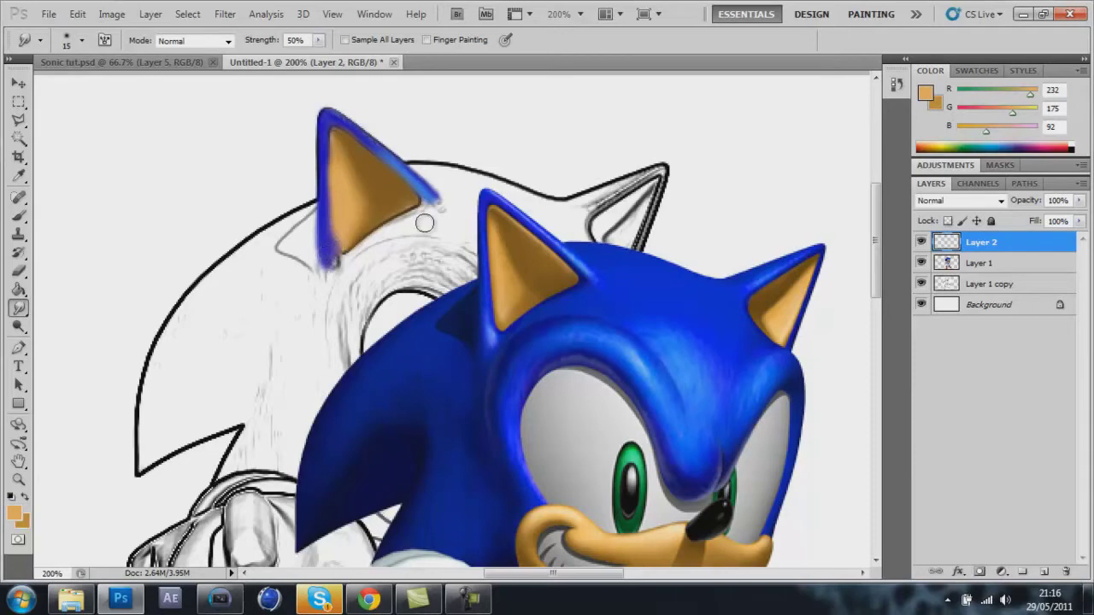
Toggle the visibility of Layer 2 and Layer 1 copy to check the painted ear with and without the line drawing.
left_click(921, 242)
left_click(921, 243)
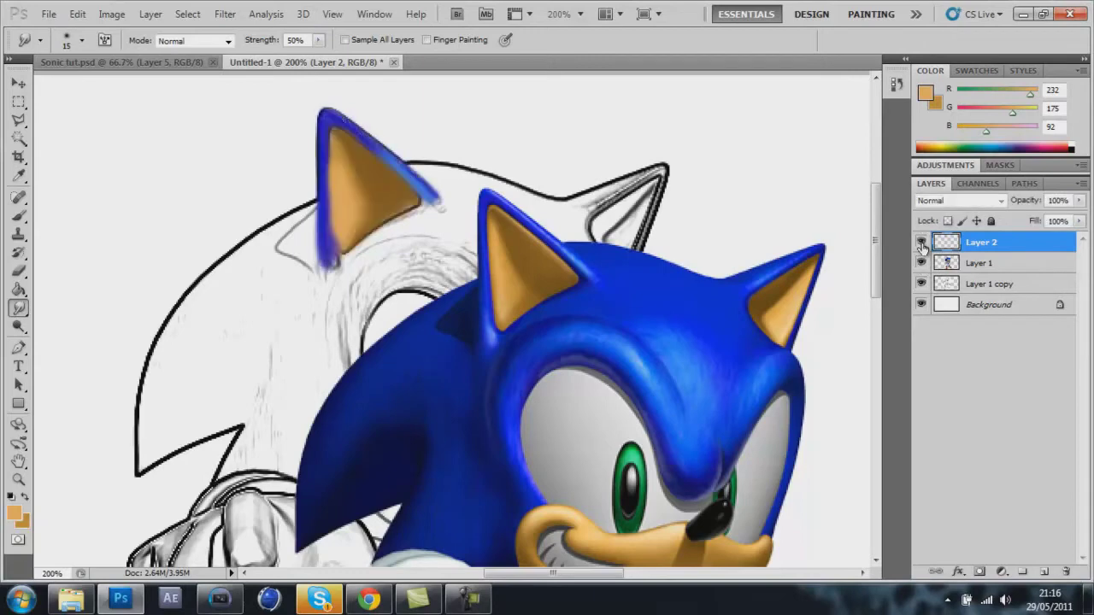
left_click(922, 283)
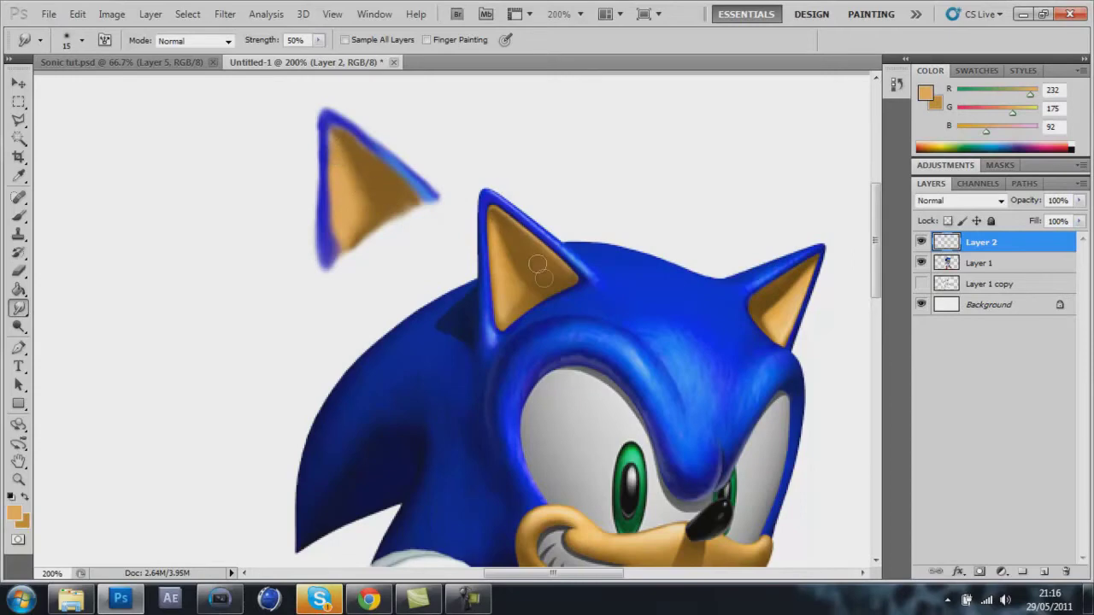
left_click(922, 284)
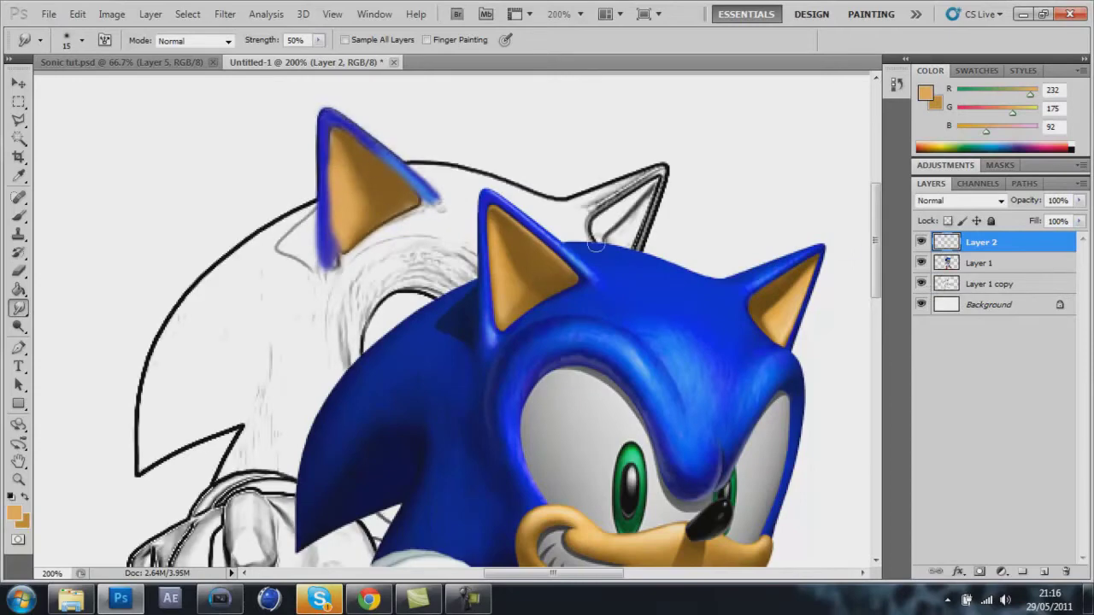
Sample blue RGB 2, 34, 187 from the render and paint it along the top of the drawing's head between the ears, starting at brush size 15.
left_click(18, 176)
left_click(620, 244)
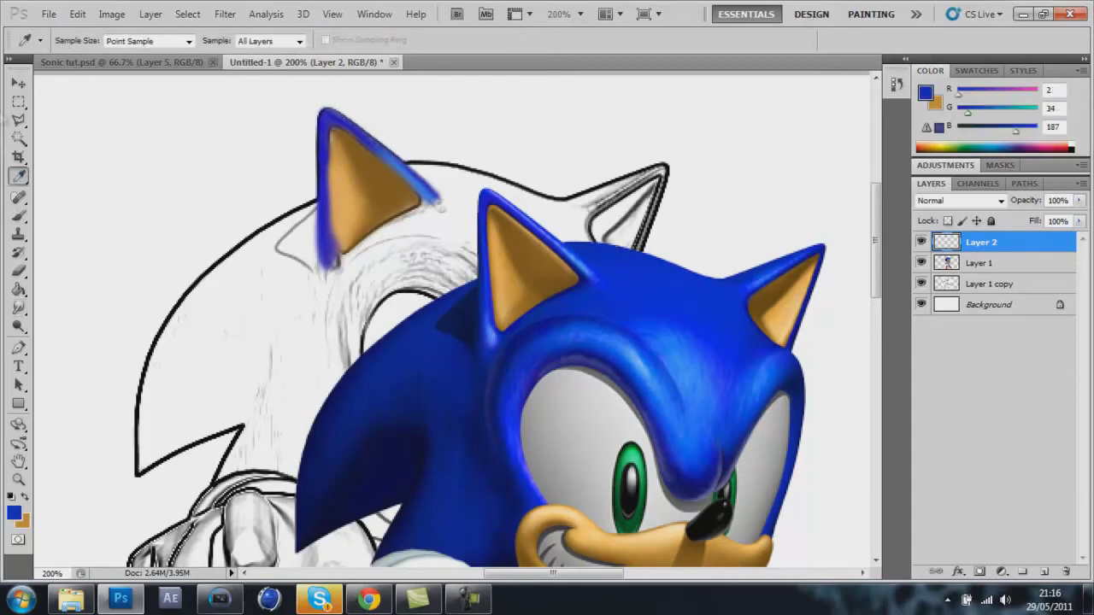
left_click(18, 215)
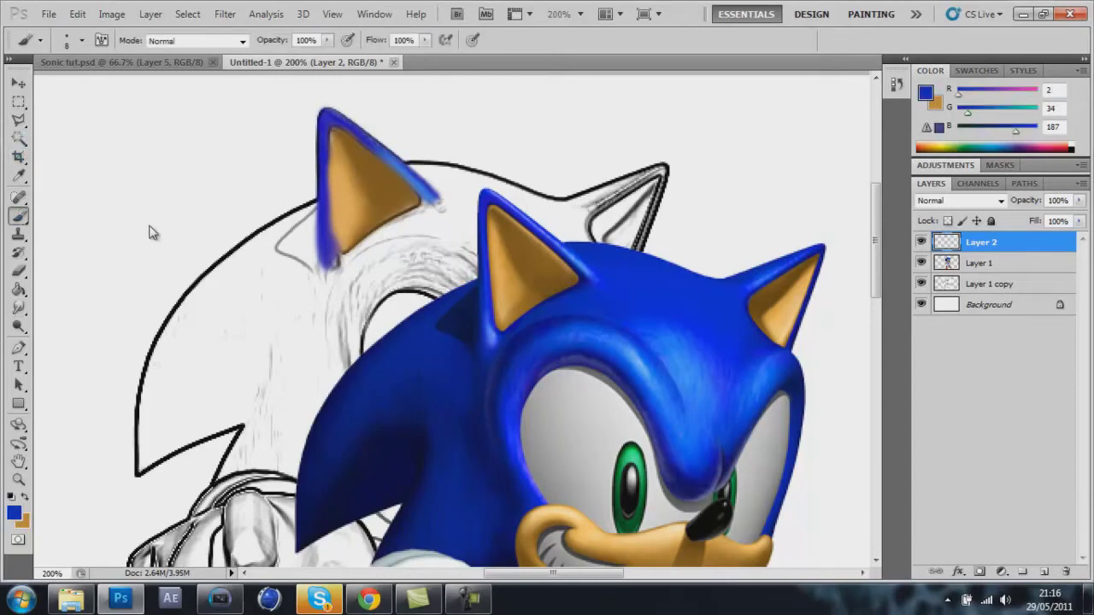
key("bracketright")
key("bracketright")
key("bracketright")
left_click(550, 209)
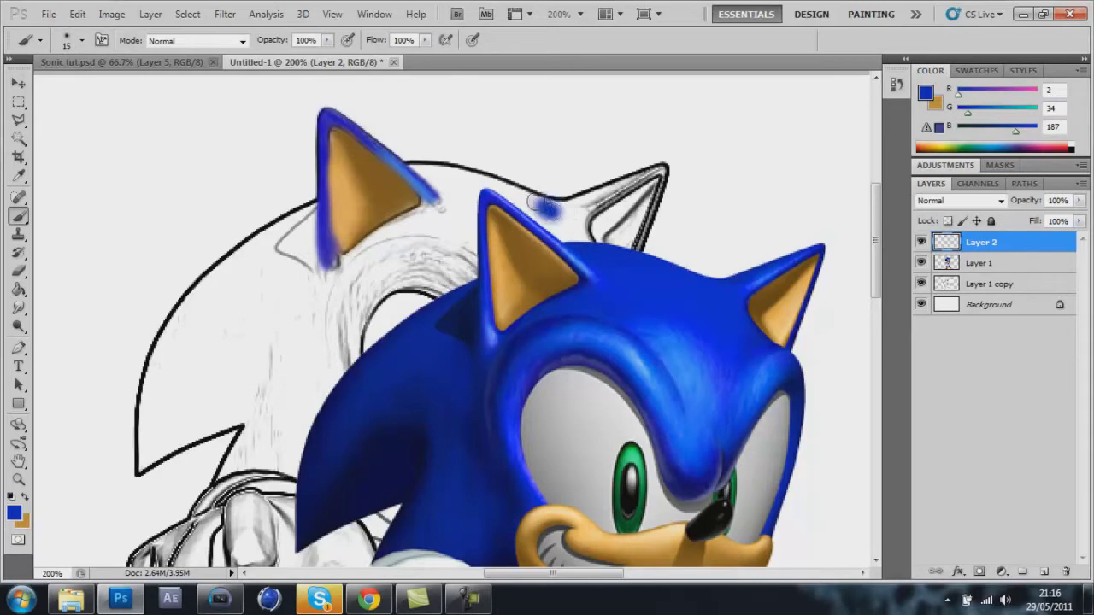
mouse_move(547, 207)
left_mouse_down()
mouse_move(491, 182)
mouse_move(414, 168)
mouse_move(469, 205)
mouse_move(502, 198)
left_mouse_up()
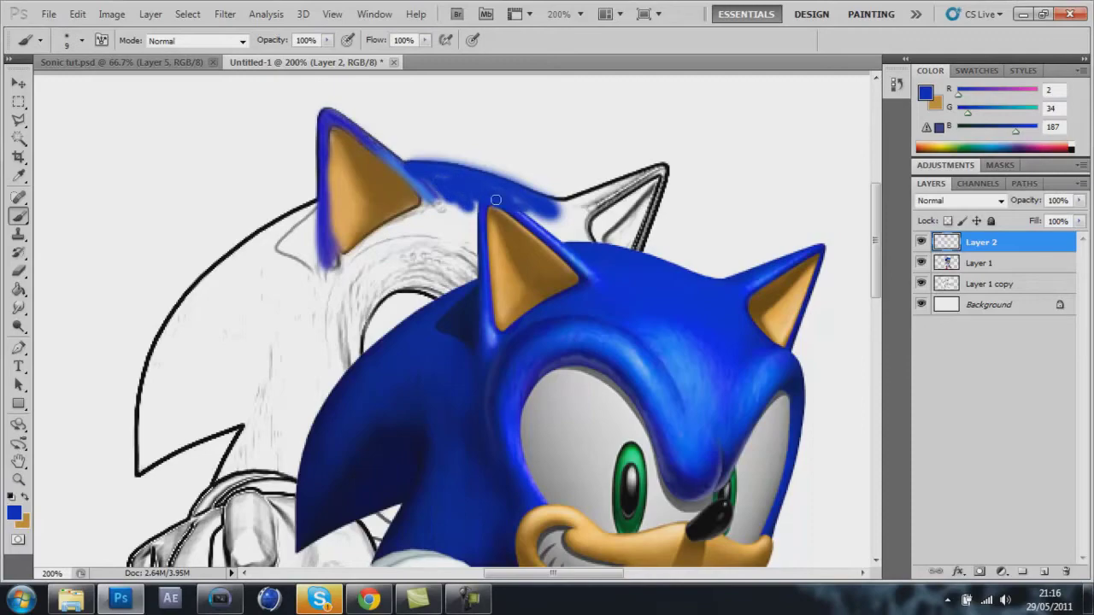
Move the coloured render on Layer 1 lower to uncover the drawing's forehead and far ear.
left_click(18, 83)
left_click(978, 263)
left_click_drag(619, 271, 579, 335)
scroll(578, 336, "down", 1)
scroll(579, 336, "up", 3)
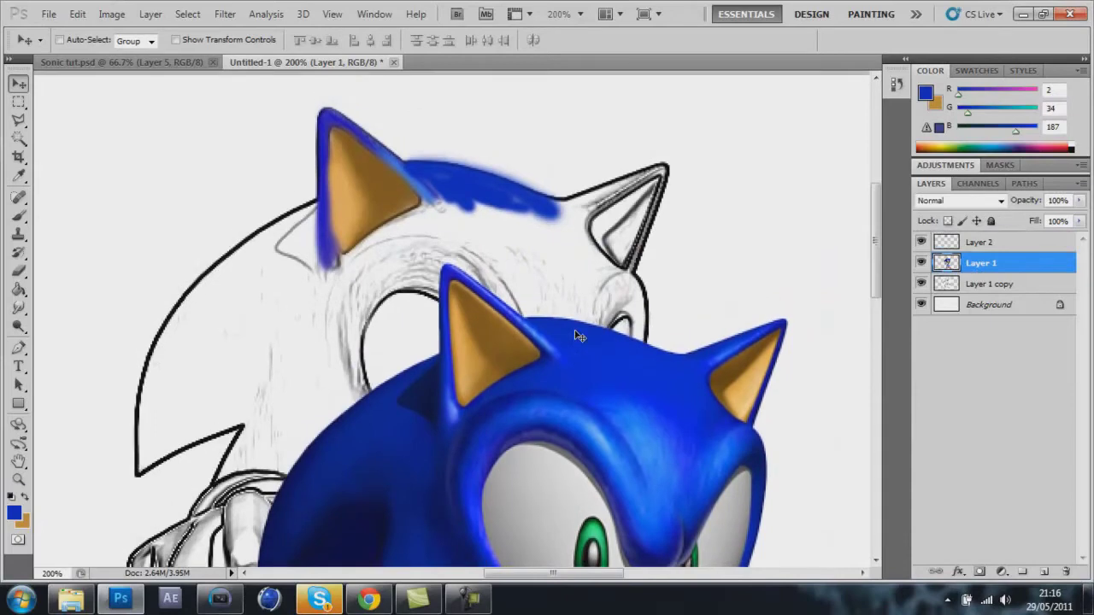
Try painting more of the blue across the top of the drawing's head with Layer 1 active, using a size 15 brush.
left_click(18, 216)
key("bracketright")
key("bracketright")
mouse_move(528, 246)
left_mouse_down()
mouse_move(487, 240)
mouse_move(537, 266)
mouse_move(568, 250)
mouse_move(535, 240)
left_mouse_up()
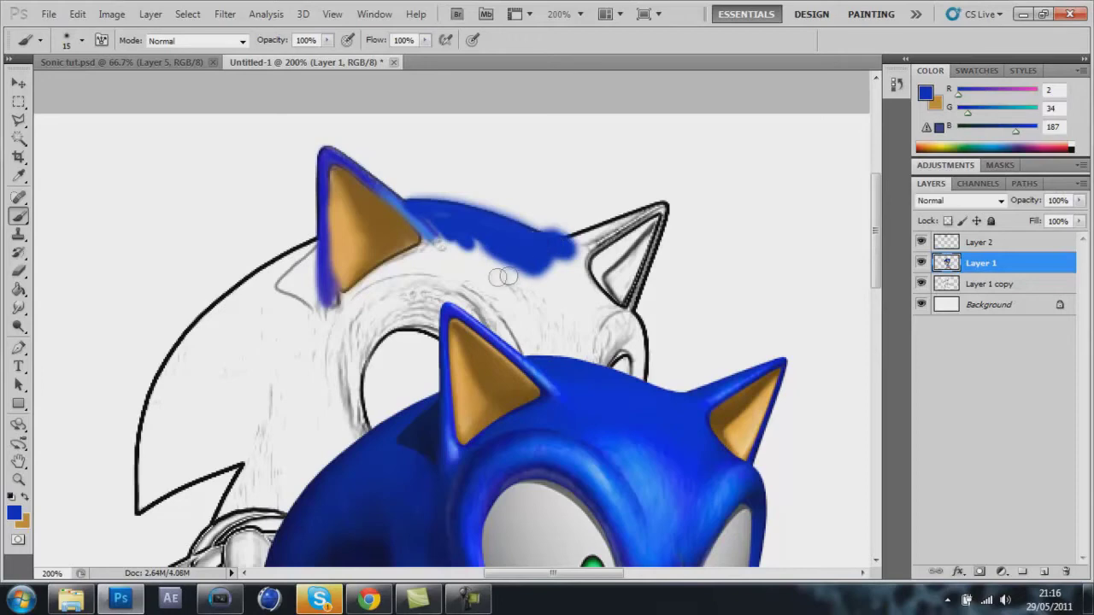
mouse_move(551, 257)
left_mouse_down()
mouse_move(555, 266)
mouse_move(523, 254)
mouse_move(515, 224)
mouse_move(466, 193)
mouse_move(525, 230)
mouse_move(462, 205)
mouse_move(496, 210)
left_mouse_up()
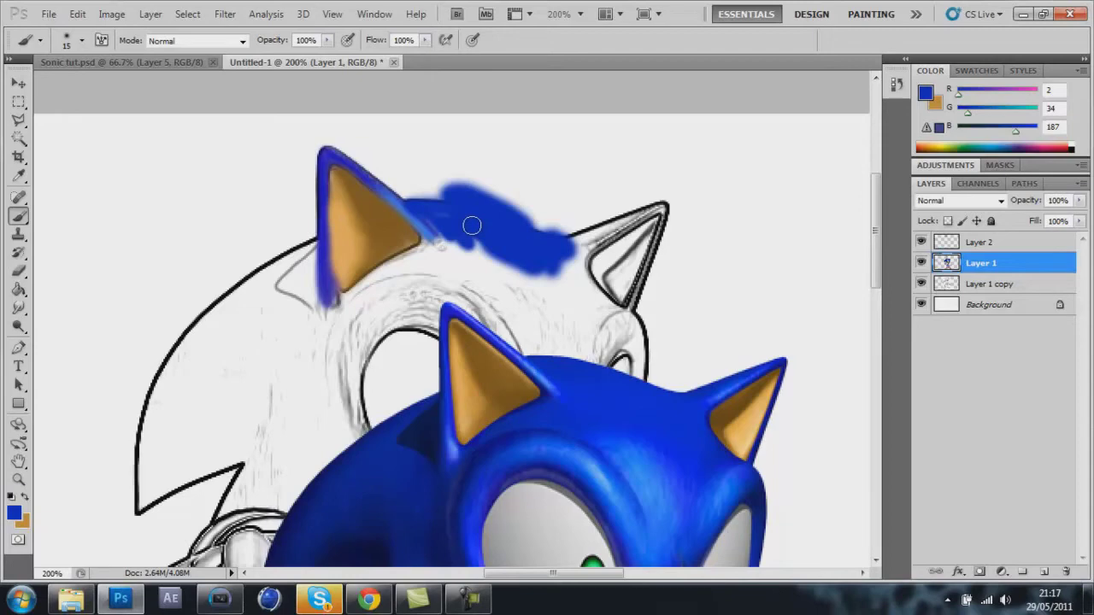
Shift Layer 1 slightly to expose the blue painted on it by mistake, and delete that paint with a rectangular selection.
key("ctrl+minus")
key("ctrl+minus")
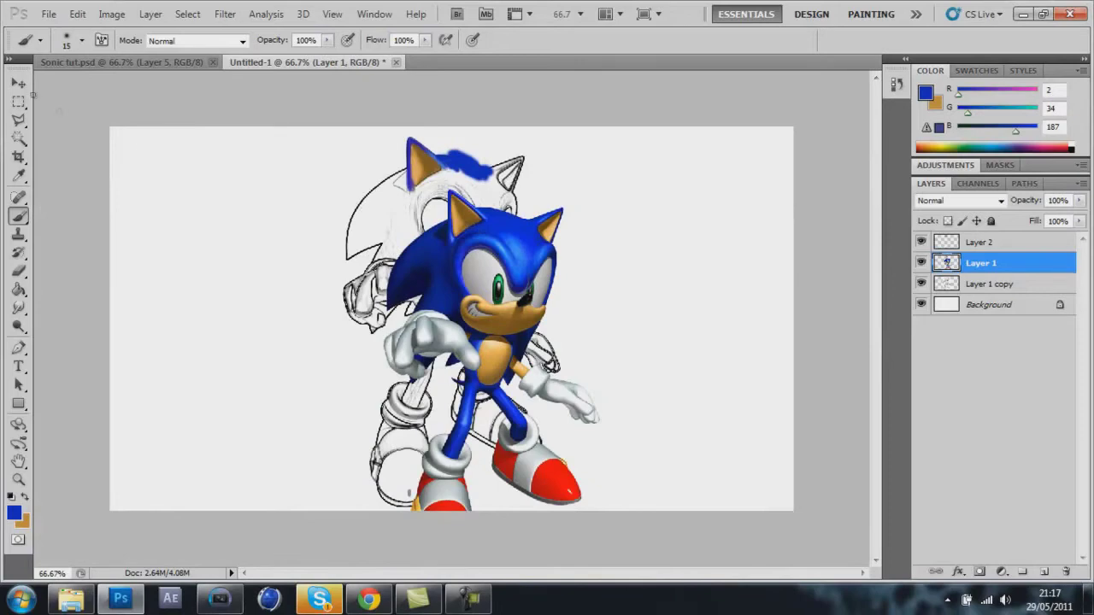
left_click(18, 82)
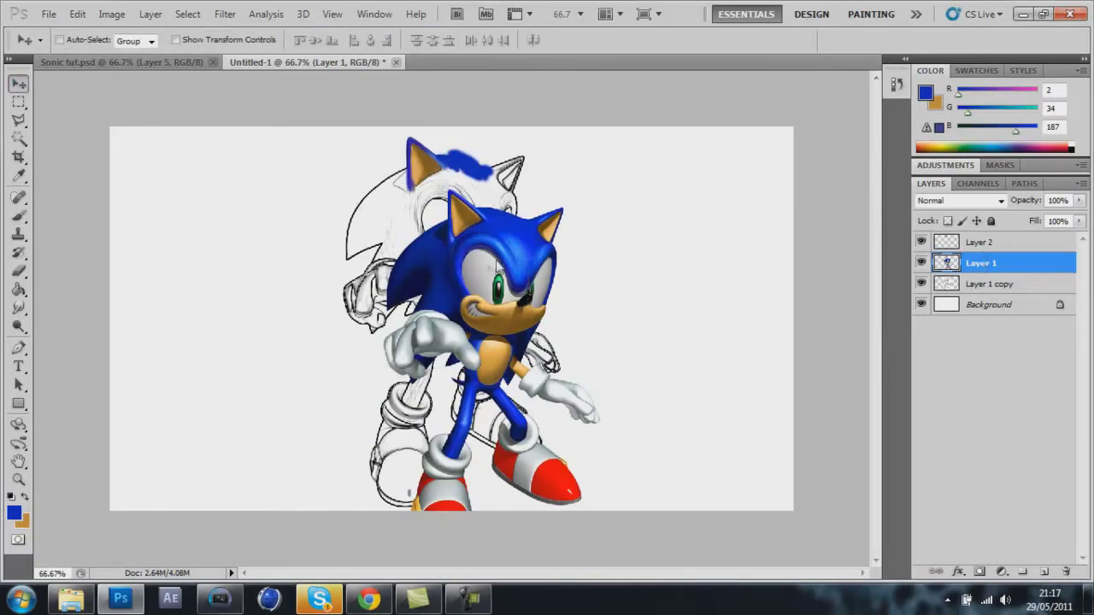
mouse_move(519, 282)
left_mouse_down()
mouse_move(518, 242)
mouse_move(521, 315)
mouse_move(519, 287)
left_mouse_up()
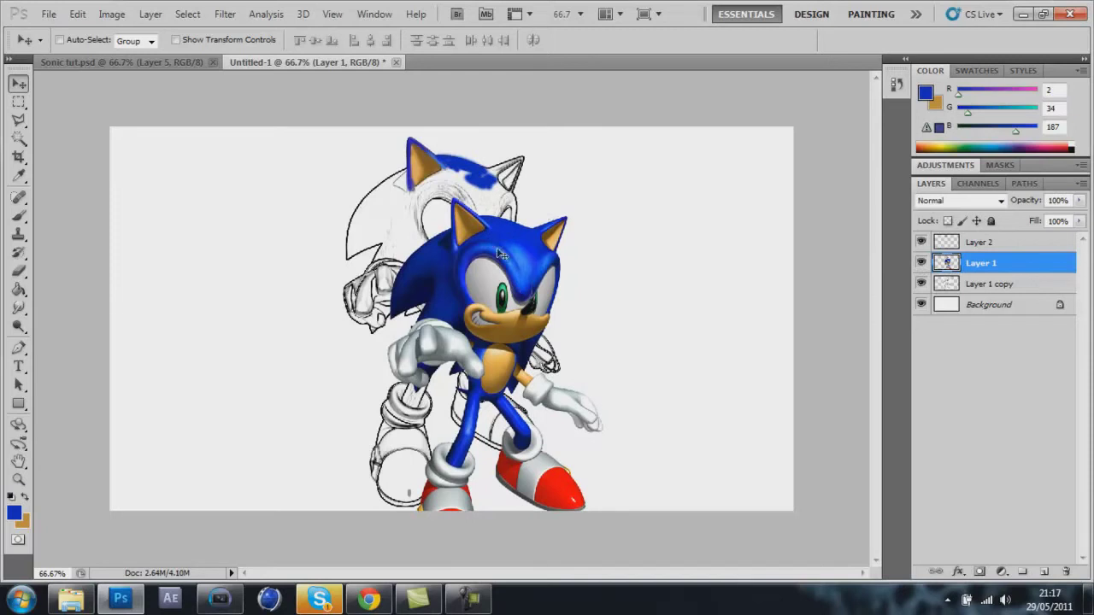
left_click_drag(508, 267, 506, 279)
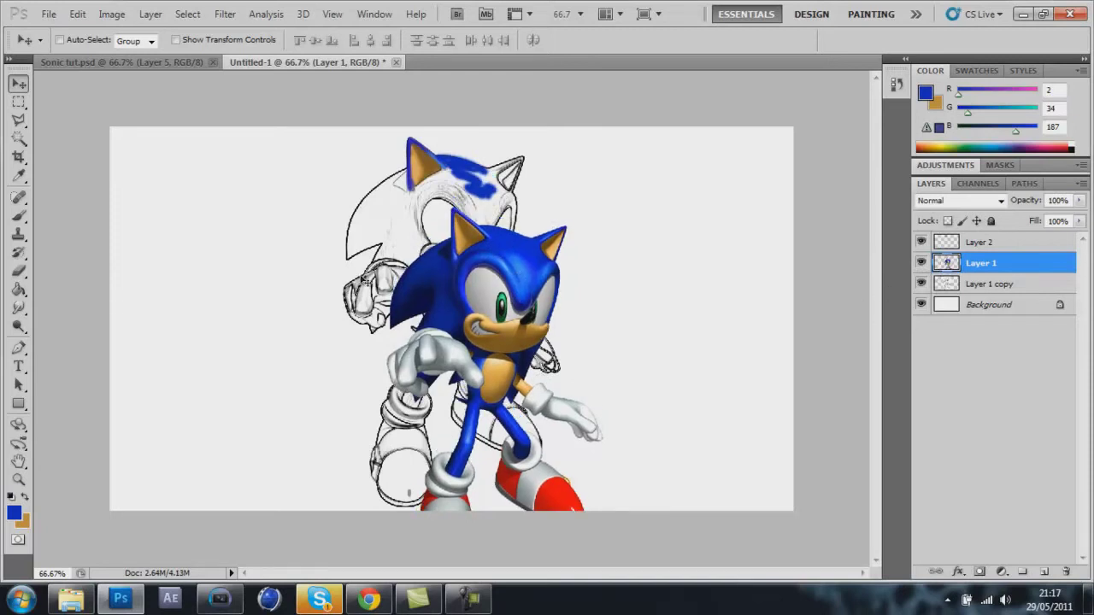
left_click(19, 102)
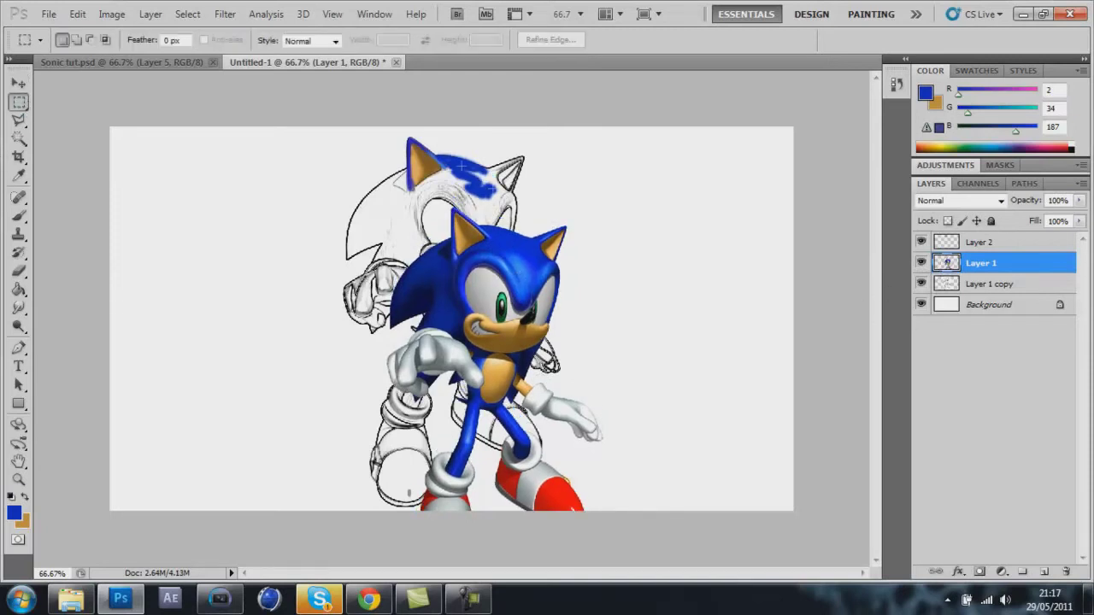
left_click_drag(513, 207, 516, 202)
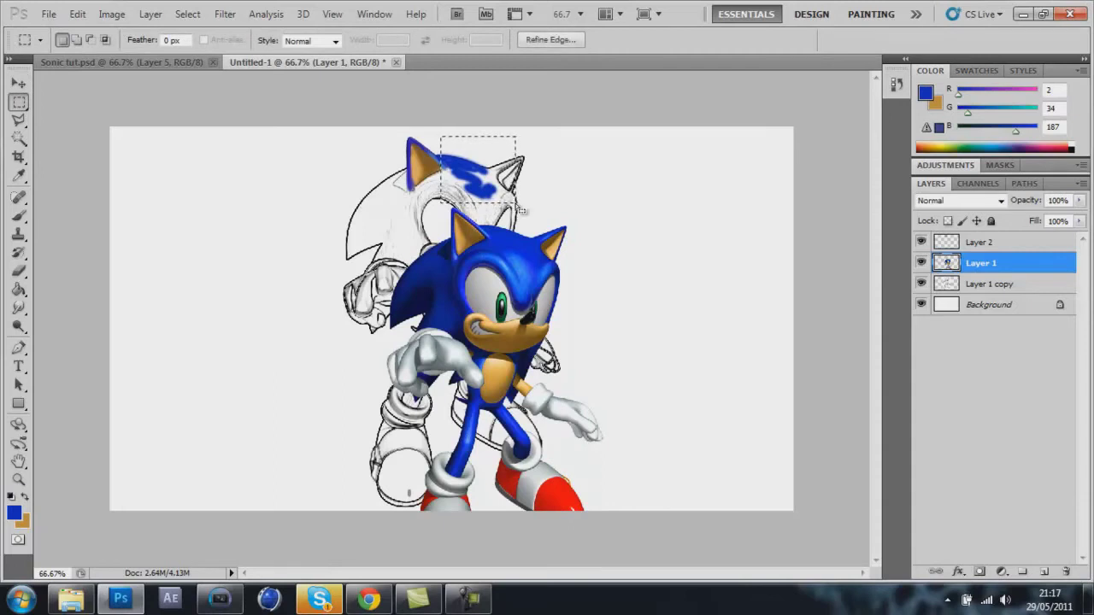
key("Delete")
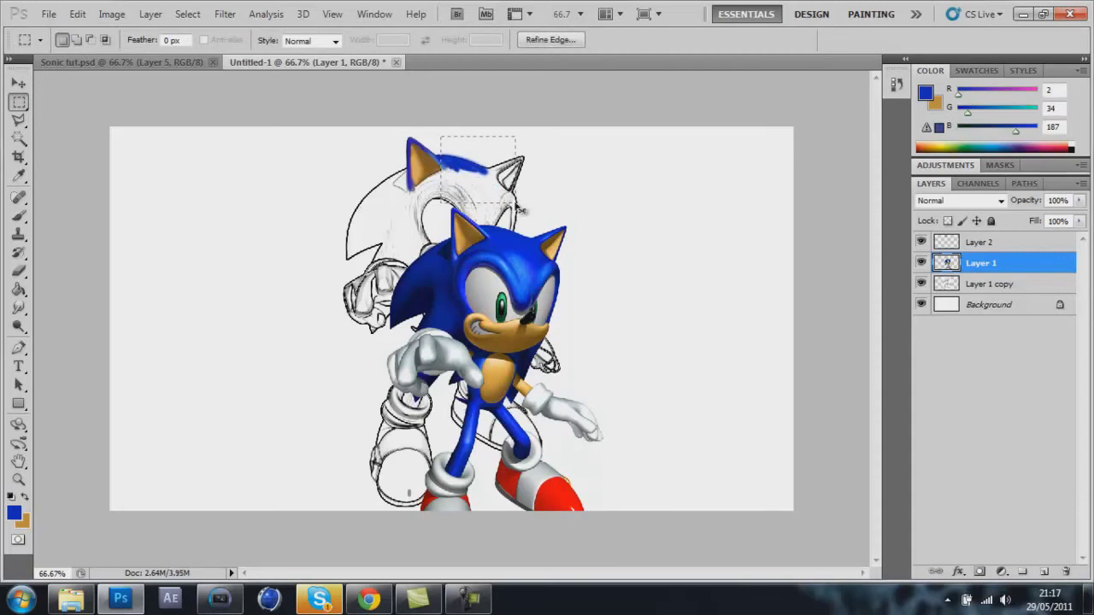
key("ctrl+d")
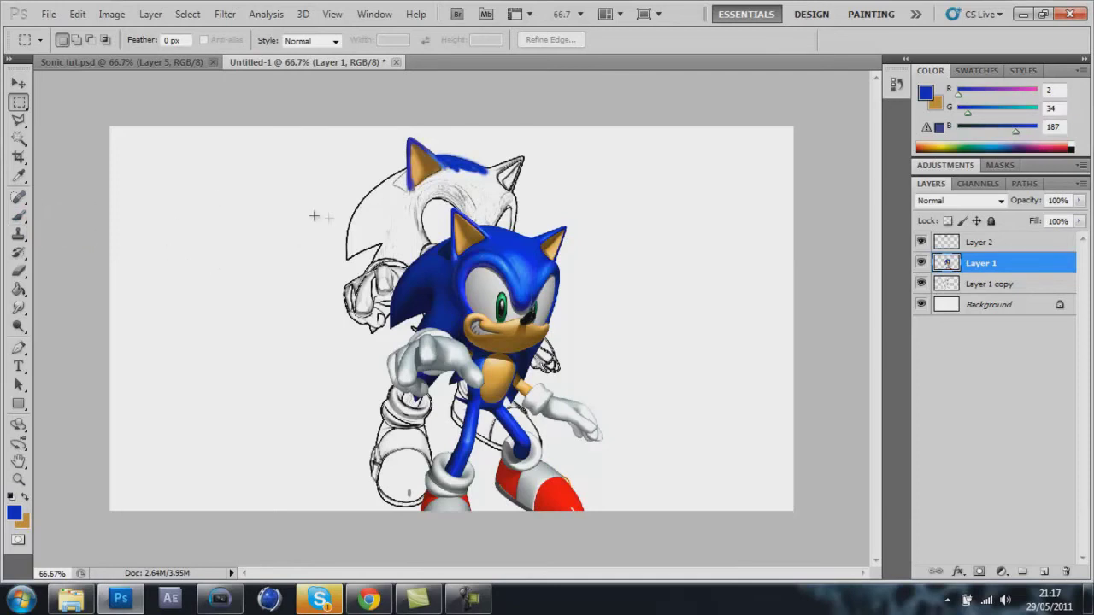
Paint a trial blue stroke on Layer 1, move it along with the render, and delete the stroke using a rectangular selection.
left_click(19, 215)
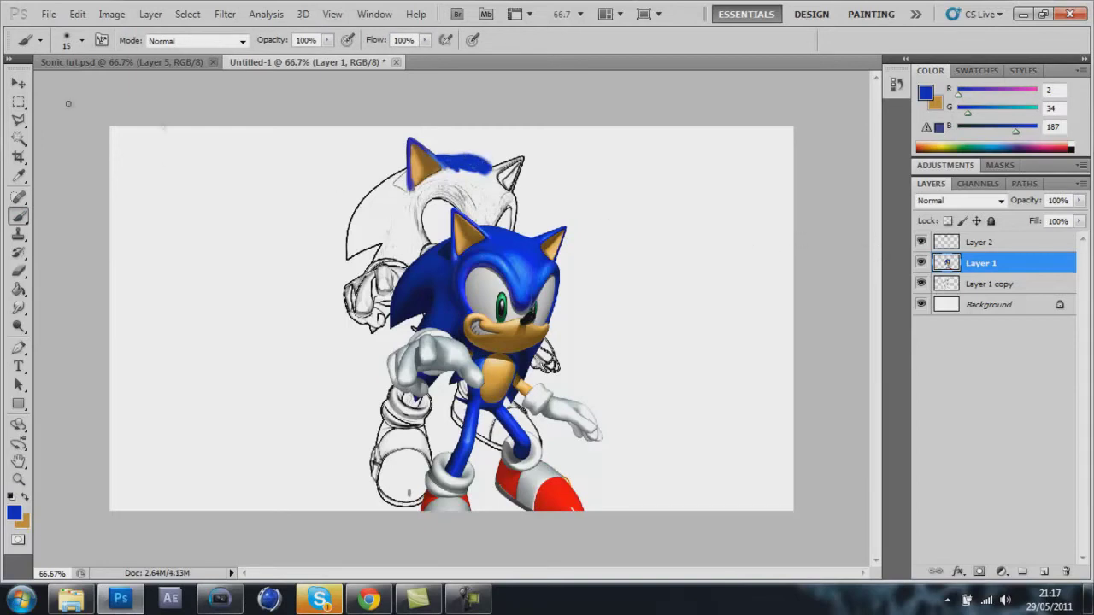
left_click(21, 84)
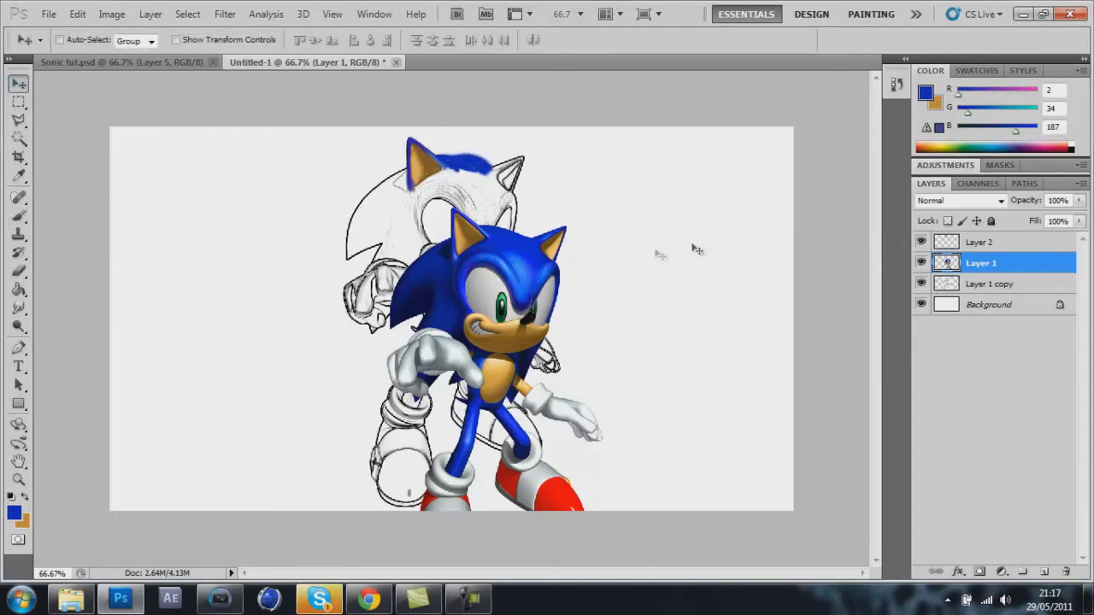
left_click_drag(482, 284, 511, 328)
left_click(18, 102)
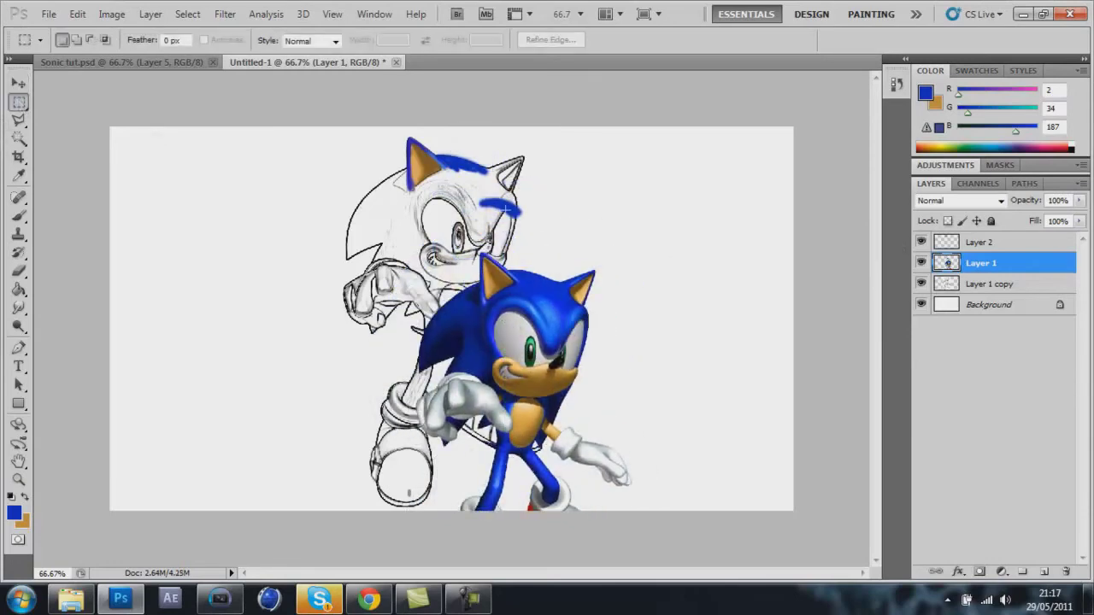
left_click_drag(535, 224, 535, 224)
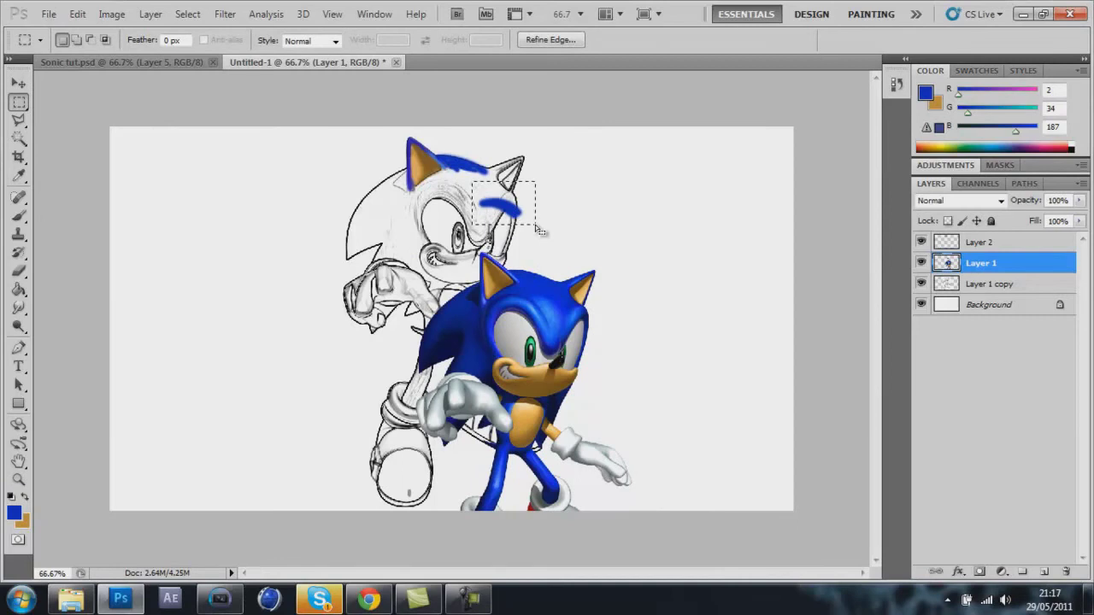
key("Delete")
key("ctrl+d")
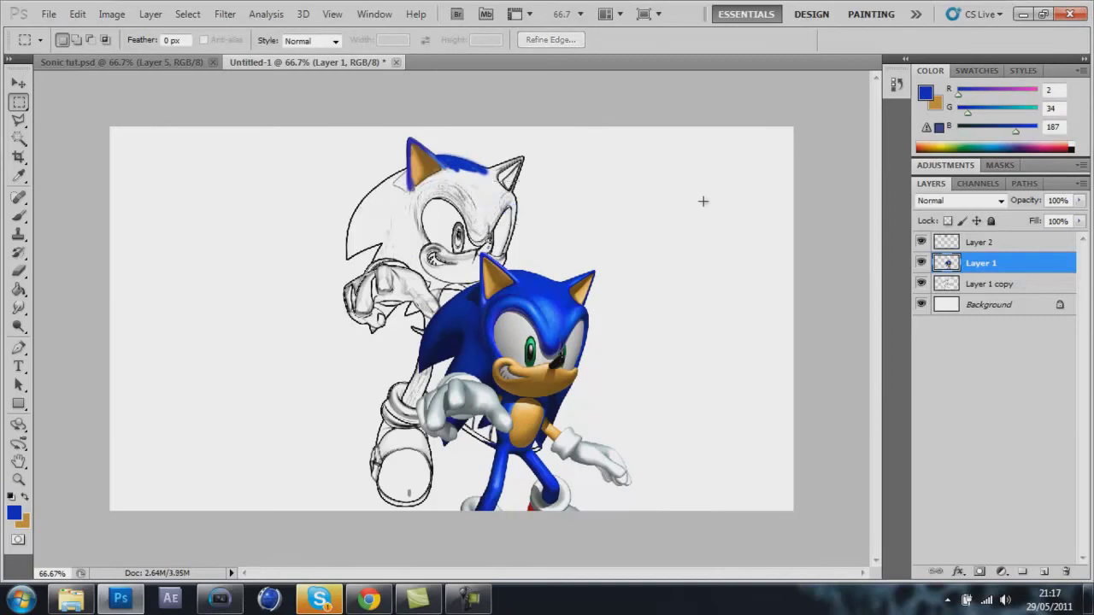
Toggle Layer 2's visibility to check its paint, and brush more blue on that layer over the head's top, going past the outline.
left_click(1009, 247)
left_click(921, 243)
left_click(921, 243)
double_click(921, 243)
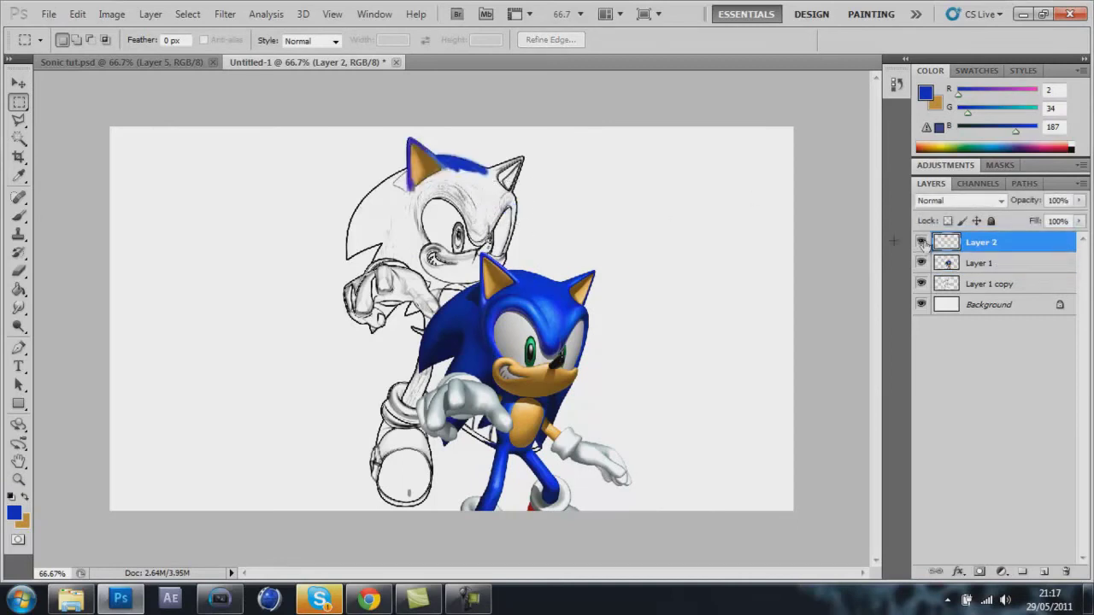
left_click(19, 216)
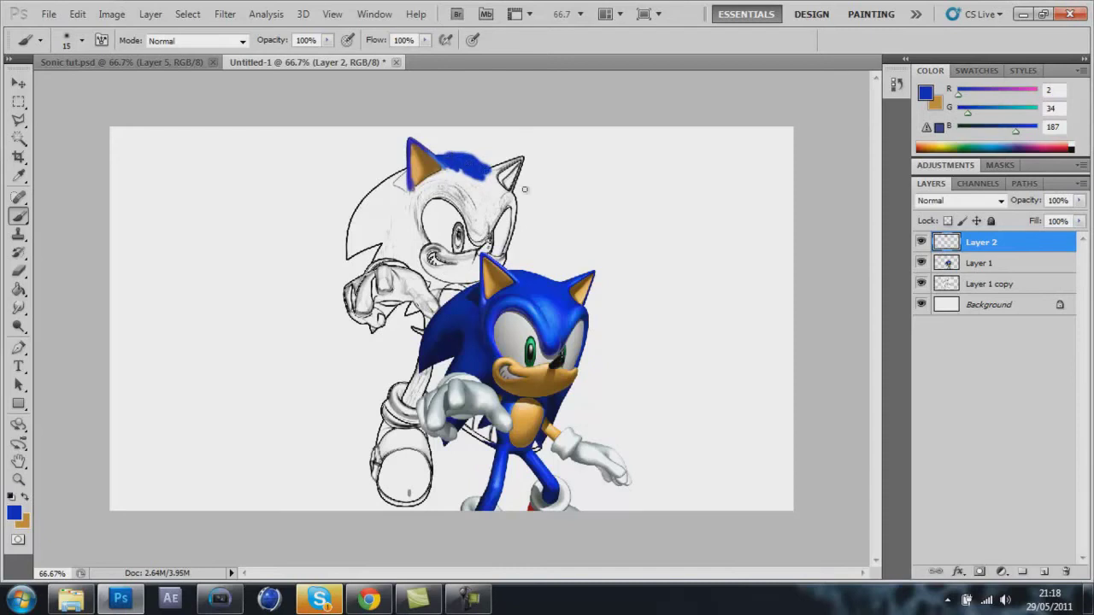
key("v")
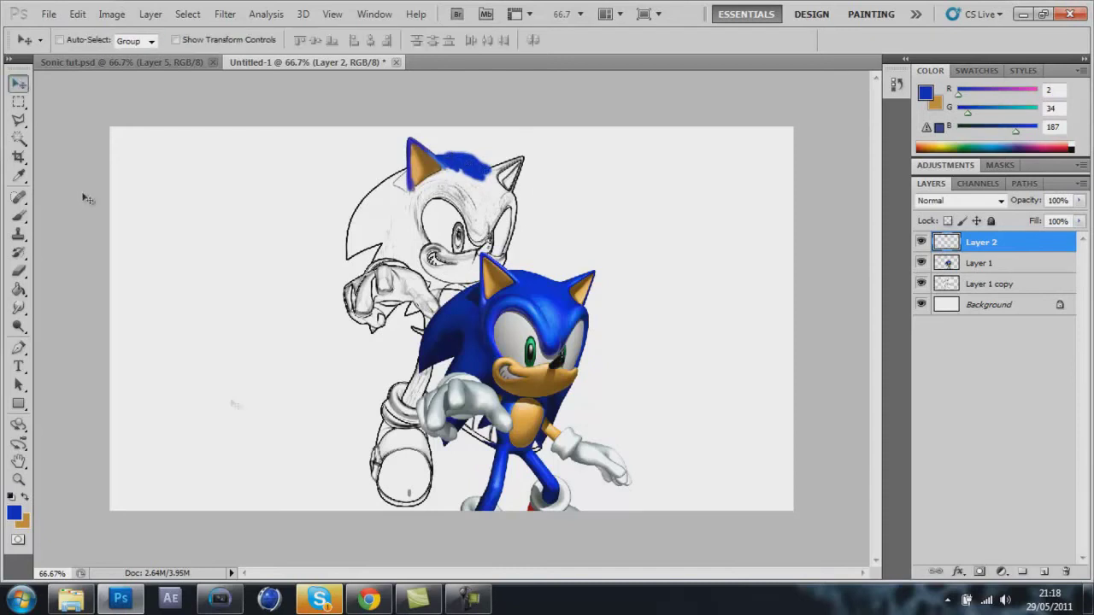
left_click(469, 599)
left_click(1018, 524)
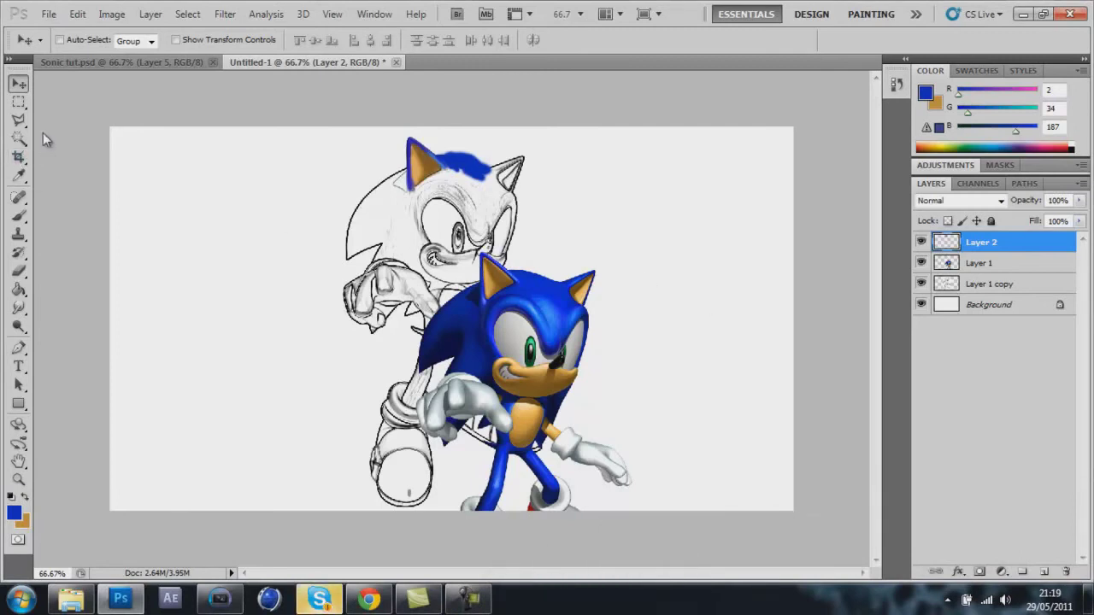
Move the Layer 1 render so that it lines up exactly over the line drawing.
key("ctrl+plus")
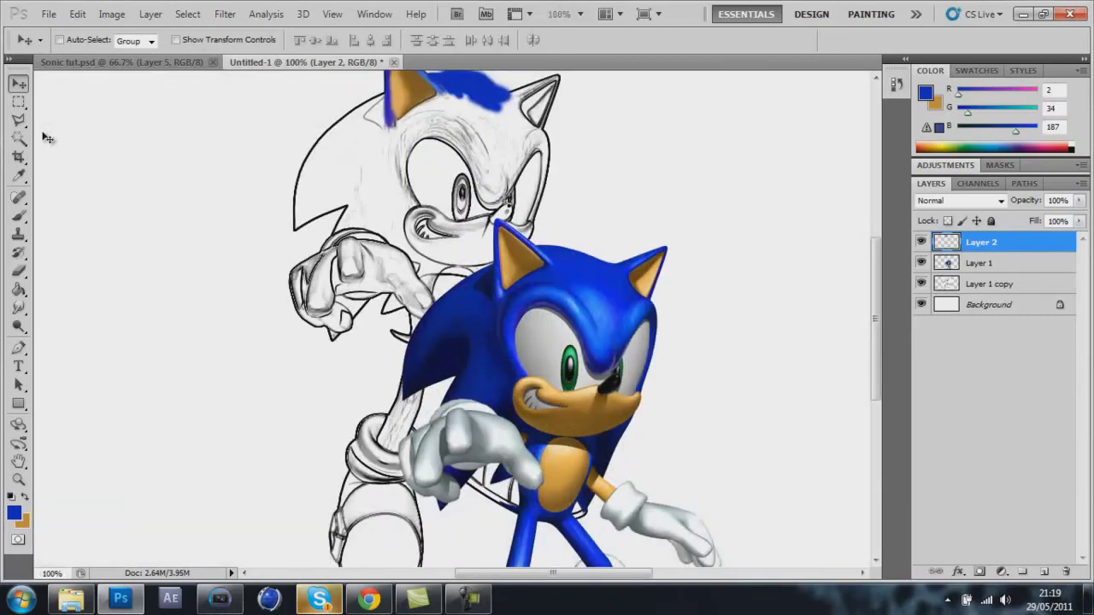
scroll(42, 135, "up", 2)
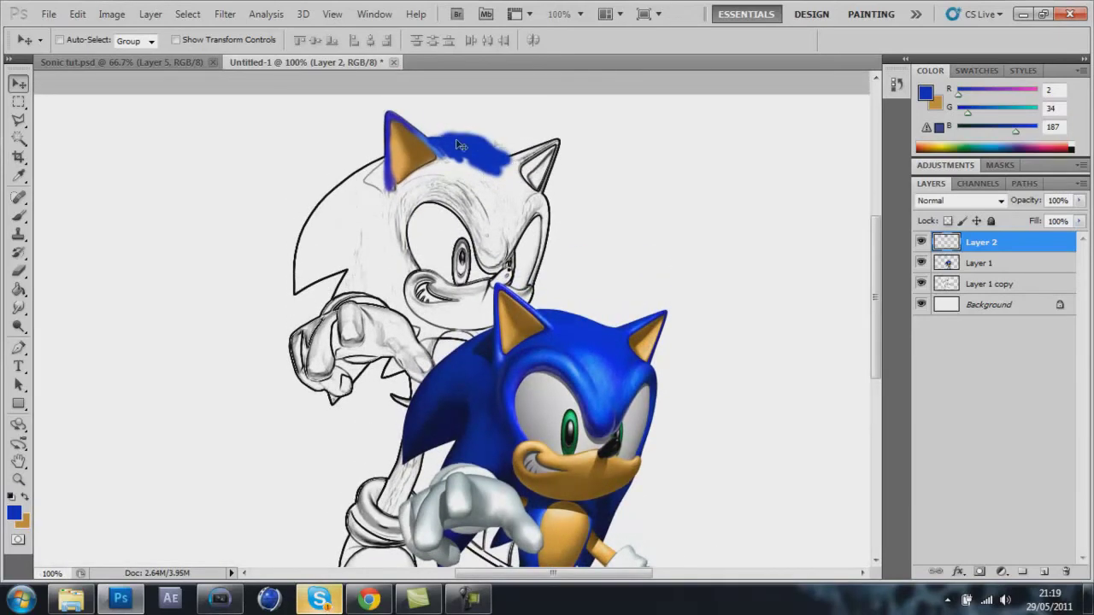
left_click(983, 263)
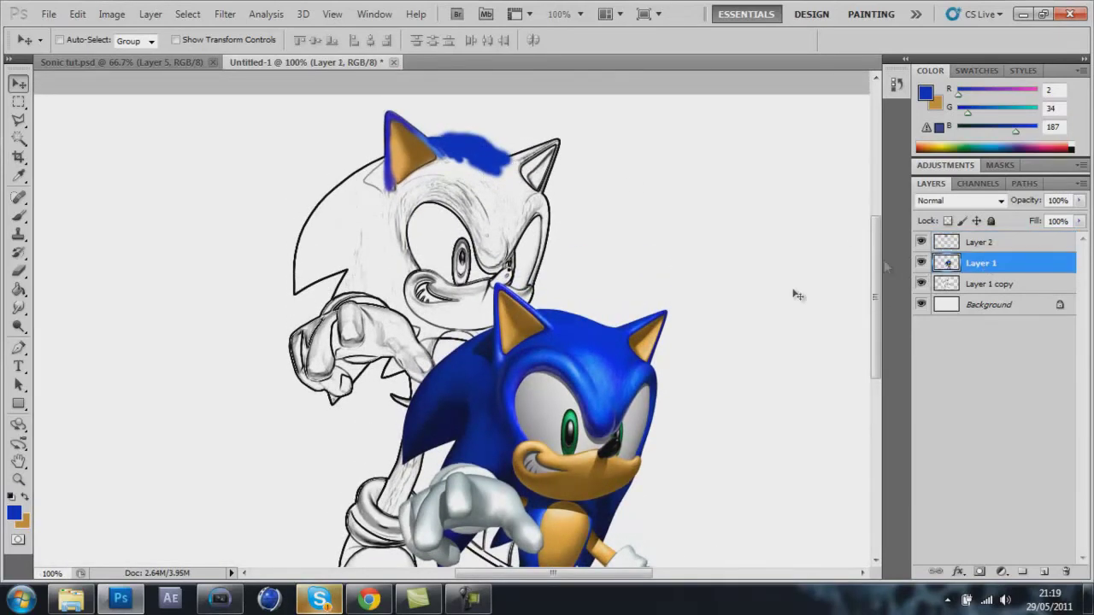
mouse_move(606, 381)
left_mouse_down()
mouse_move(593, 220)
mouse_move(499, 218)
left_mouse_up()
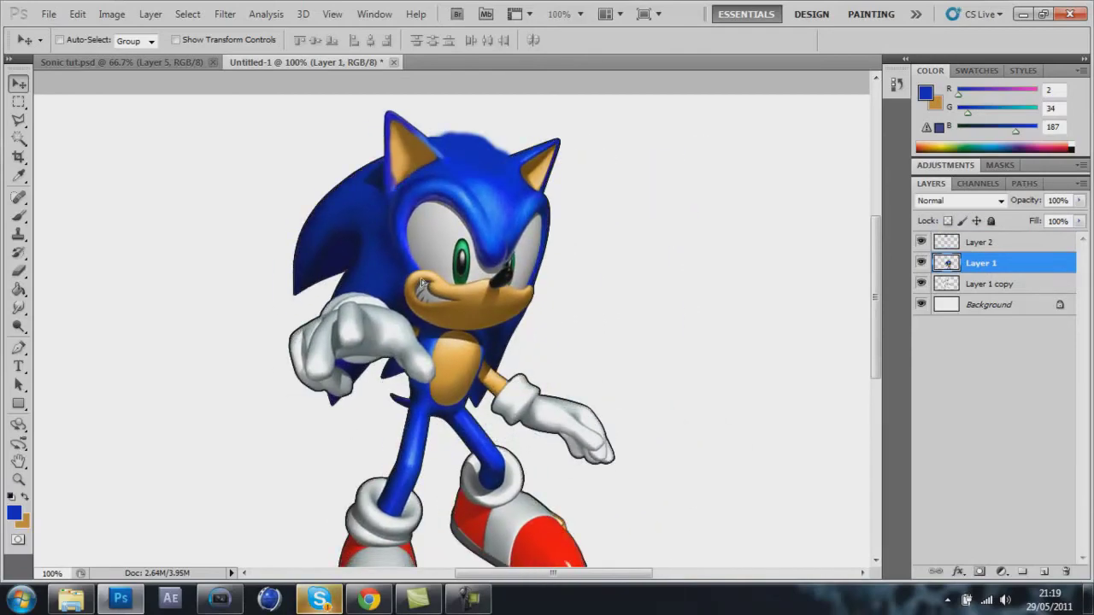
Remove the Layer 2 paint outside Sonic's outline by using an inverted selection of Layer 1's pixels, and clear the selection.
left_click(947, 265, "ctrl")
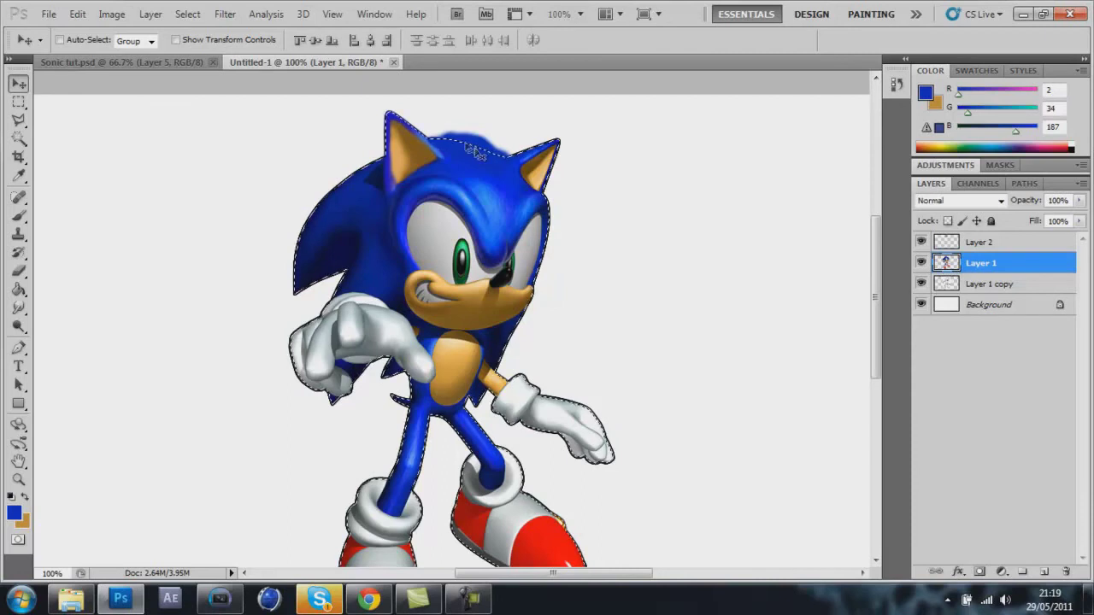
left_click_drag(19, 138, 101, 159)
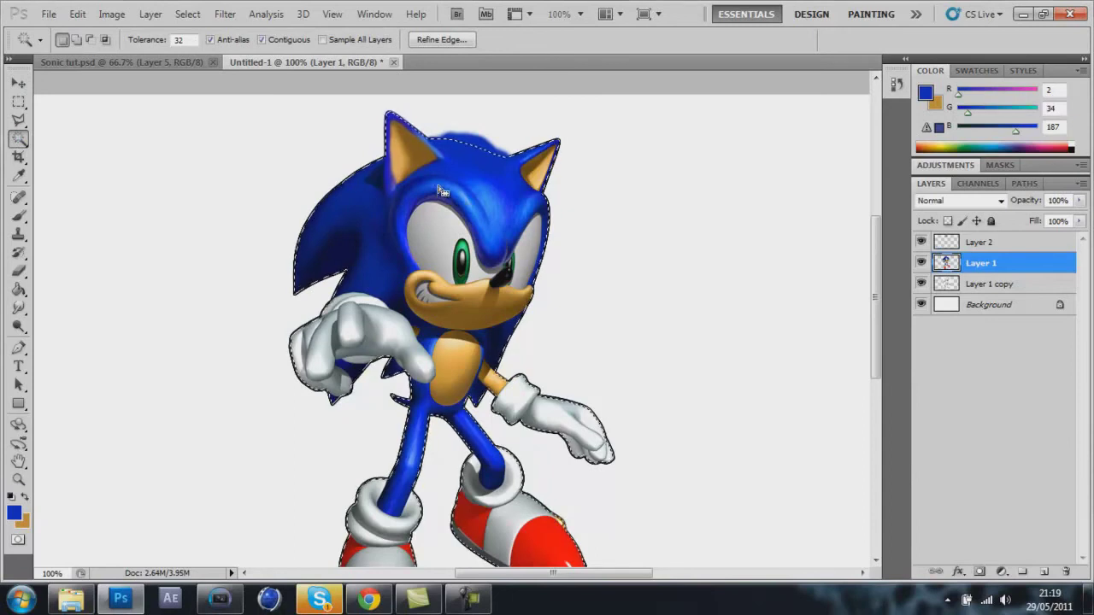
right_click(438, 187)
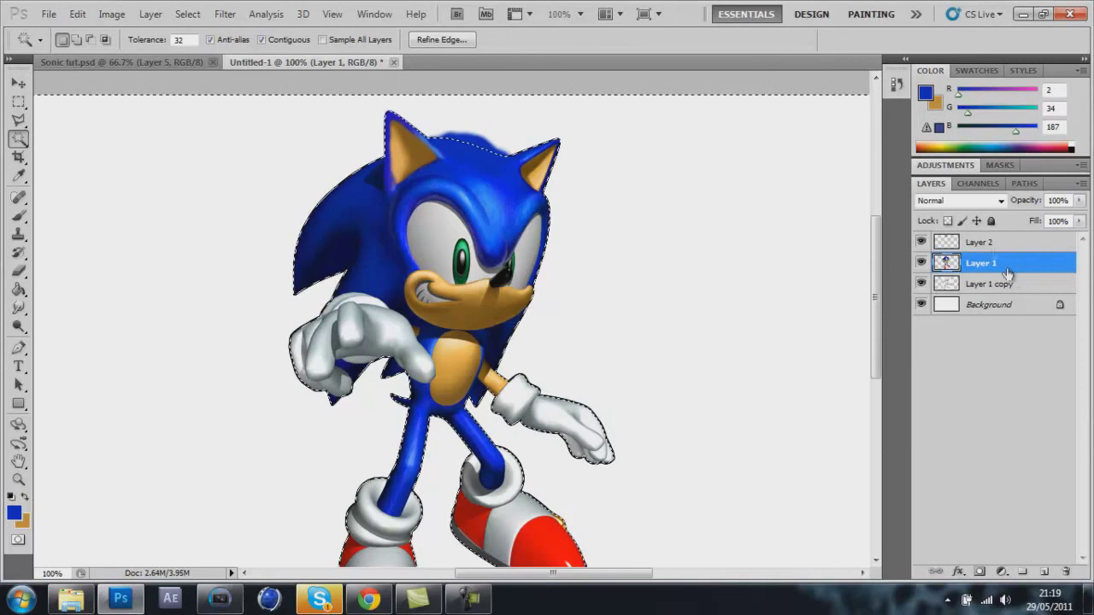
left_click(986, 244, "shift")
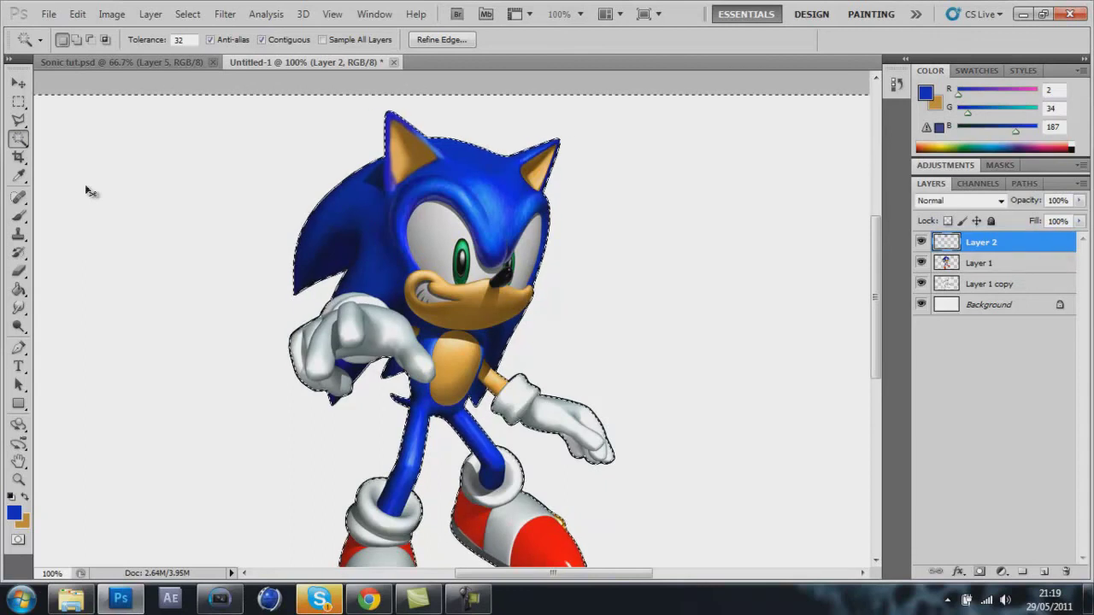
key("ctrl+d")
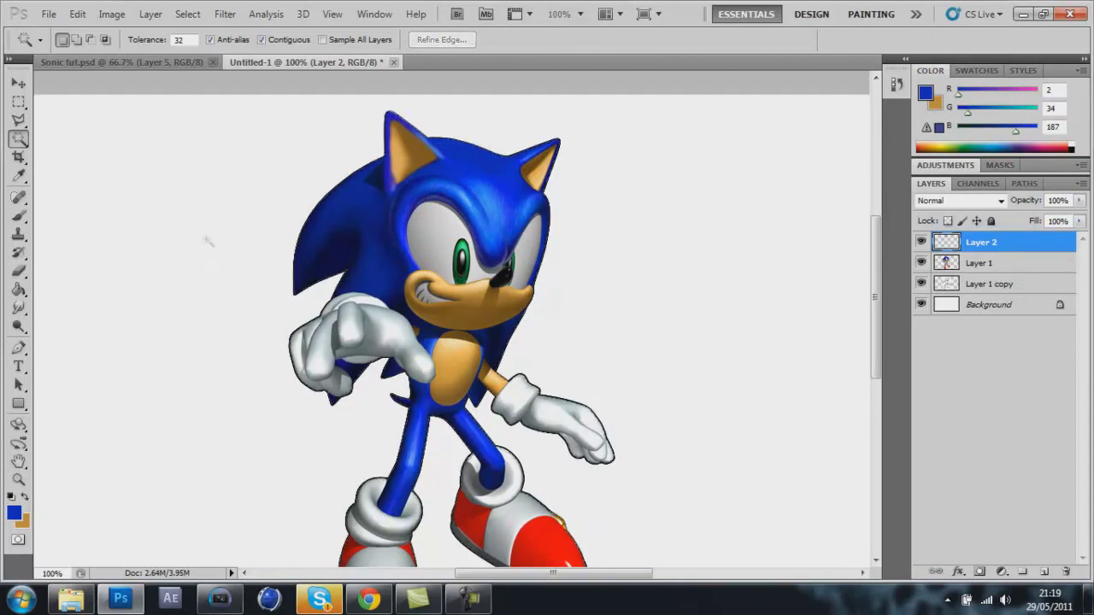
Move the Layer 1 render clear of the line drawing to its right, and hide Layer 1 copy to check the trimmed paint.
left_click(18, 84)
mouse_move(444, 209)
left_mouse_down()
mouse_move(637, 257)
mouse_move(440, 203)
left_mouse_up()
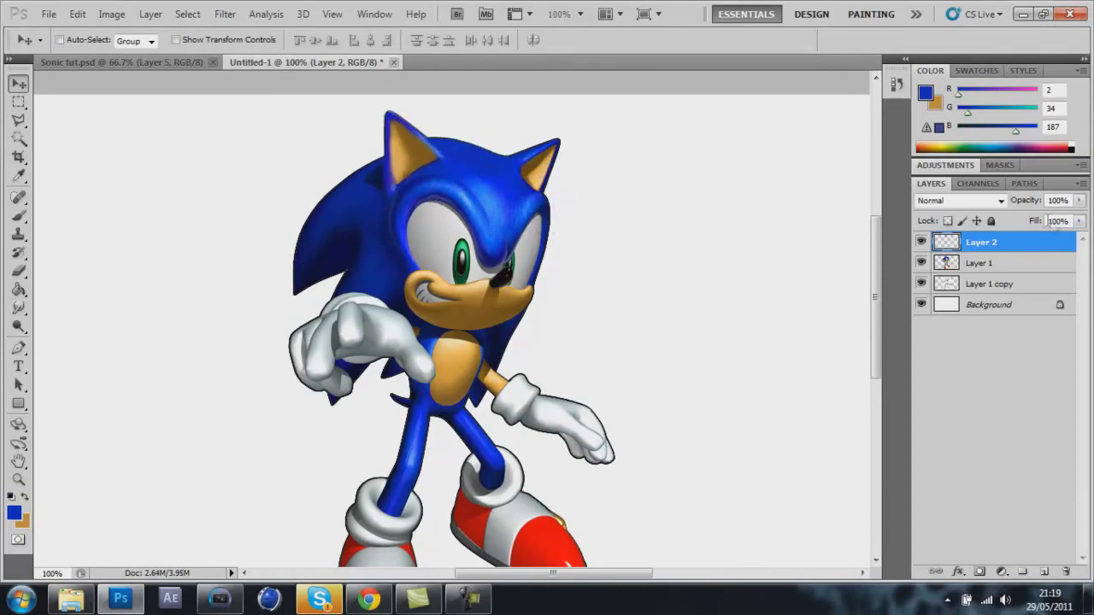
left_click(992, 267)
left_click_drag(495, 253, 740, 256)
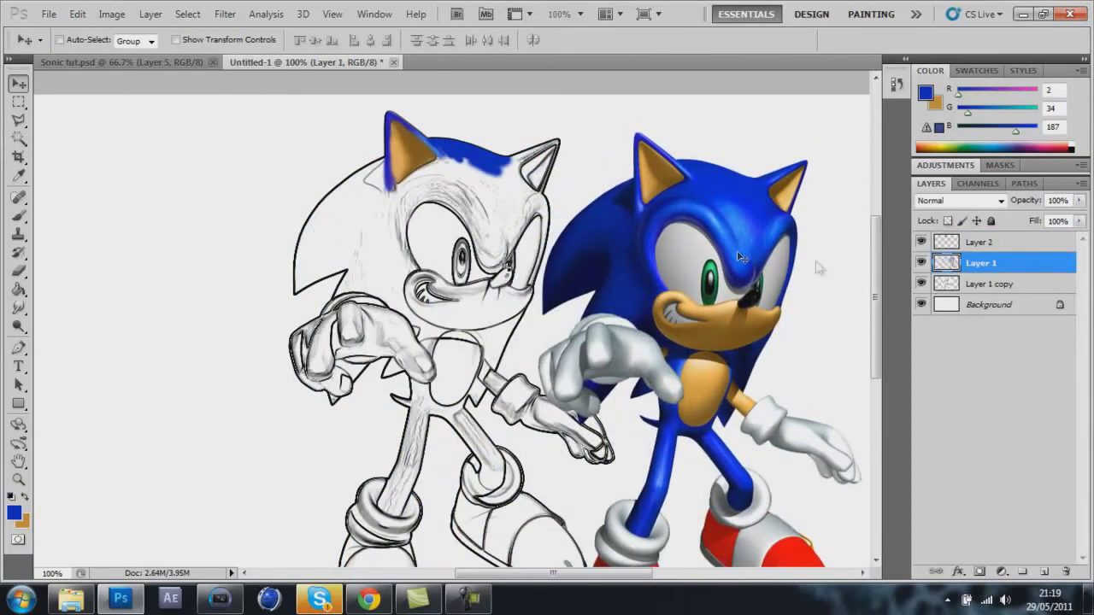
left_click(922, 284)
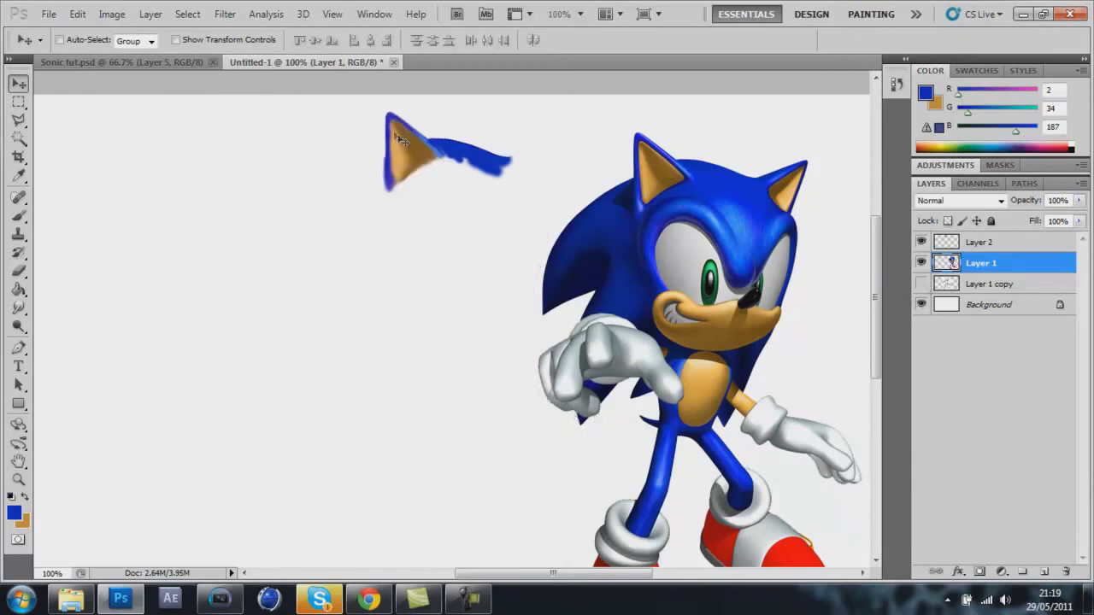